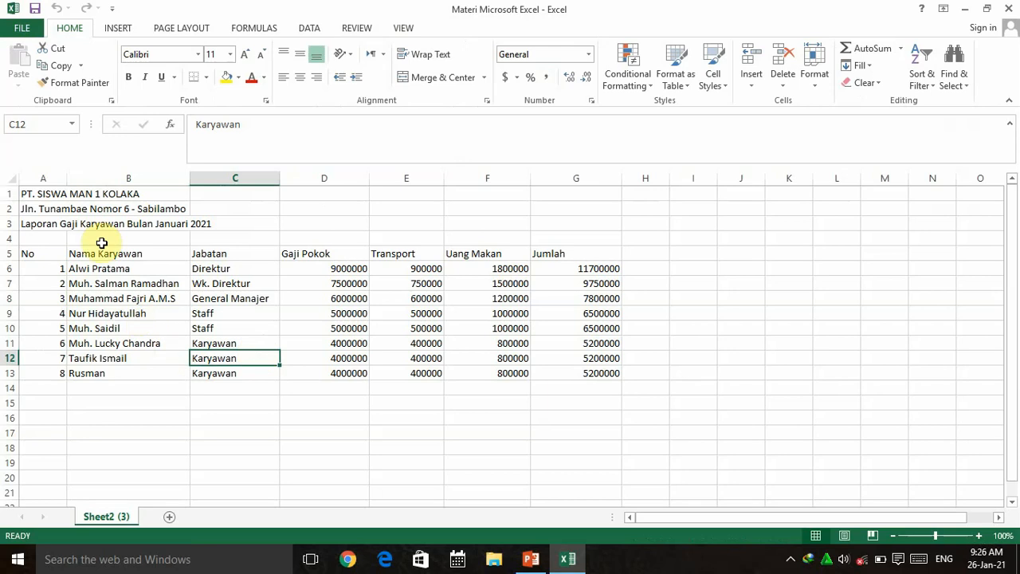
Step: Look over the company heading and salary table cells, and check the worksheet-editing topics slide in PowerPoint before returning to Excel
click(49, 193)
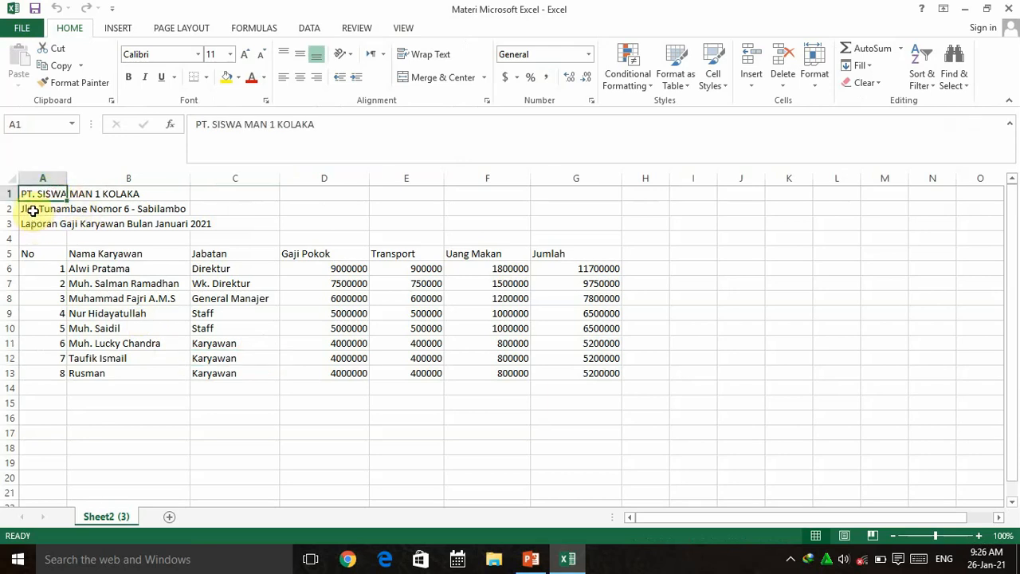
click(27, 209)
click(30, 224)
click(36, 193)
click(29, 209)
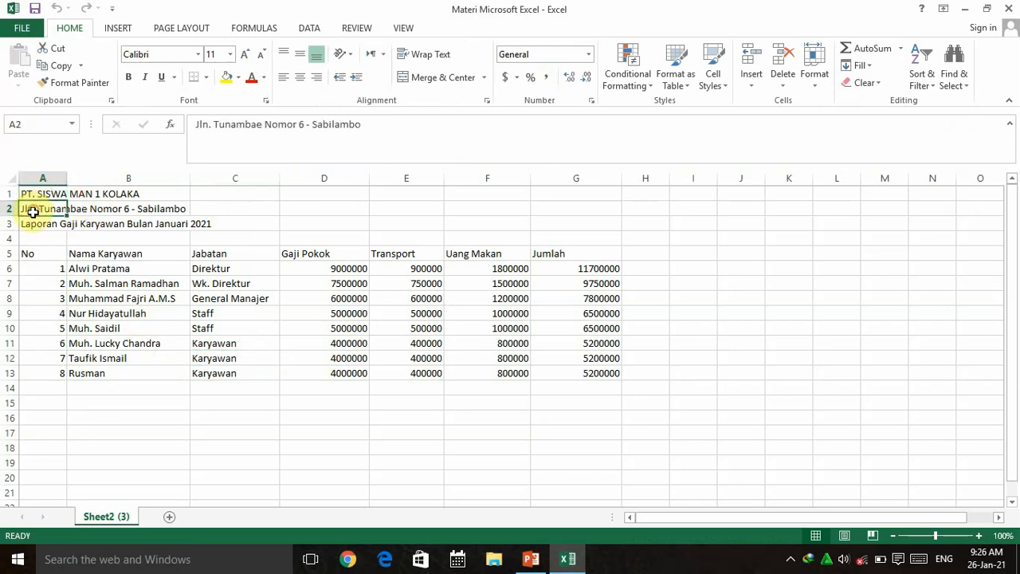
click(353, 268)
click(343, 300)
click(321, 356)
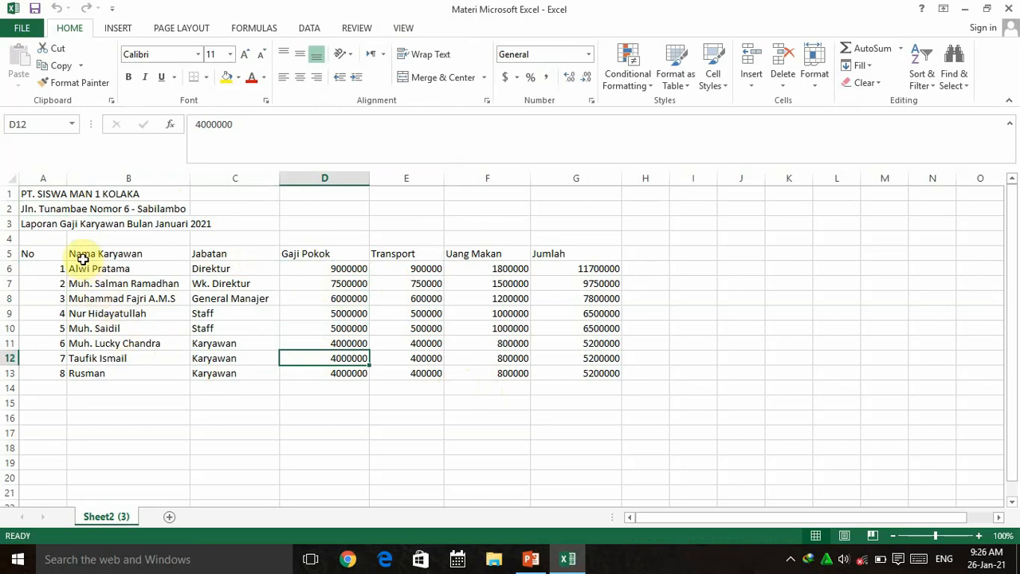
click(40, 256)
click(40, 284)
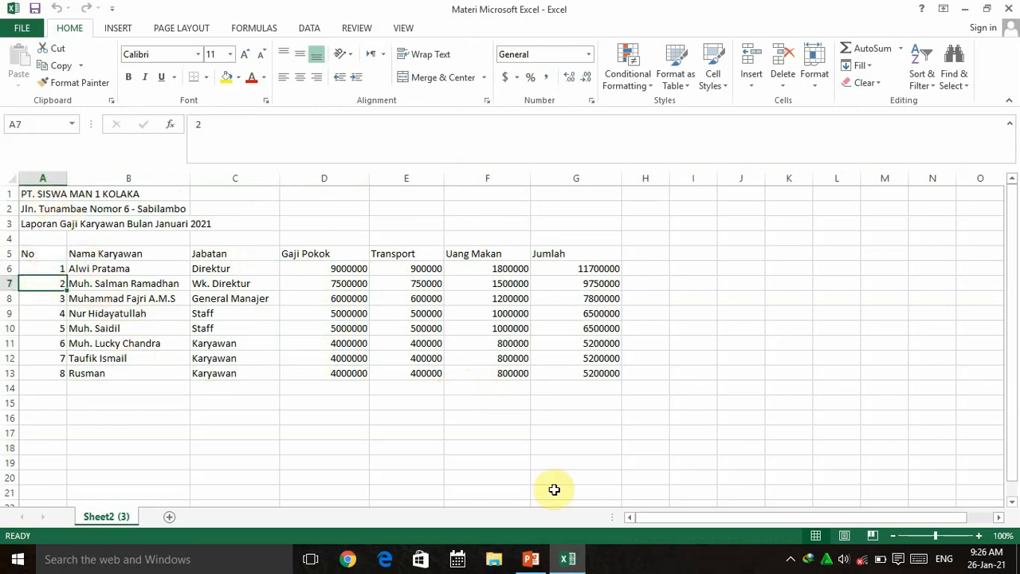
click(531, 561)
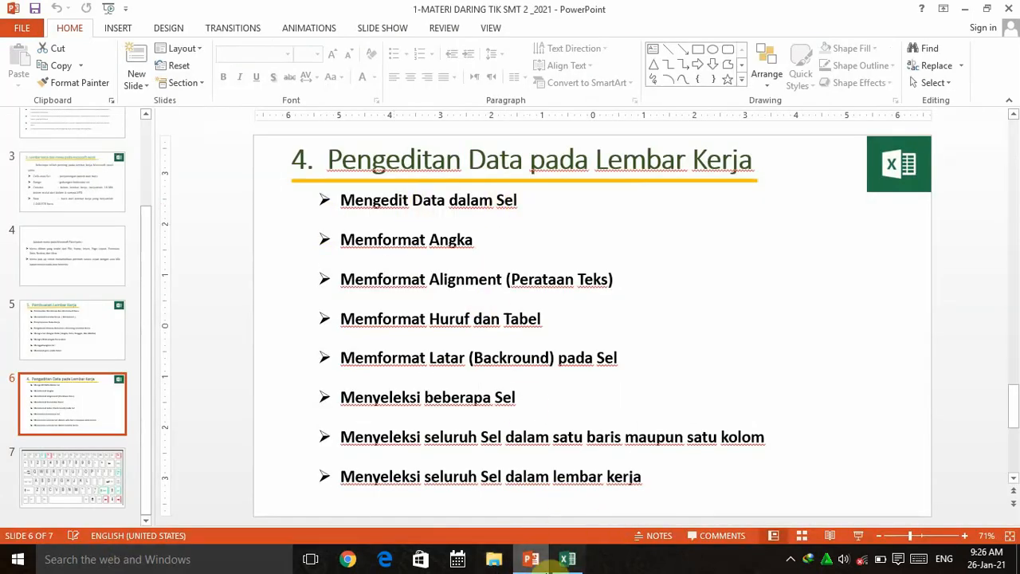
click(568, 559)
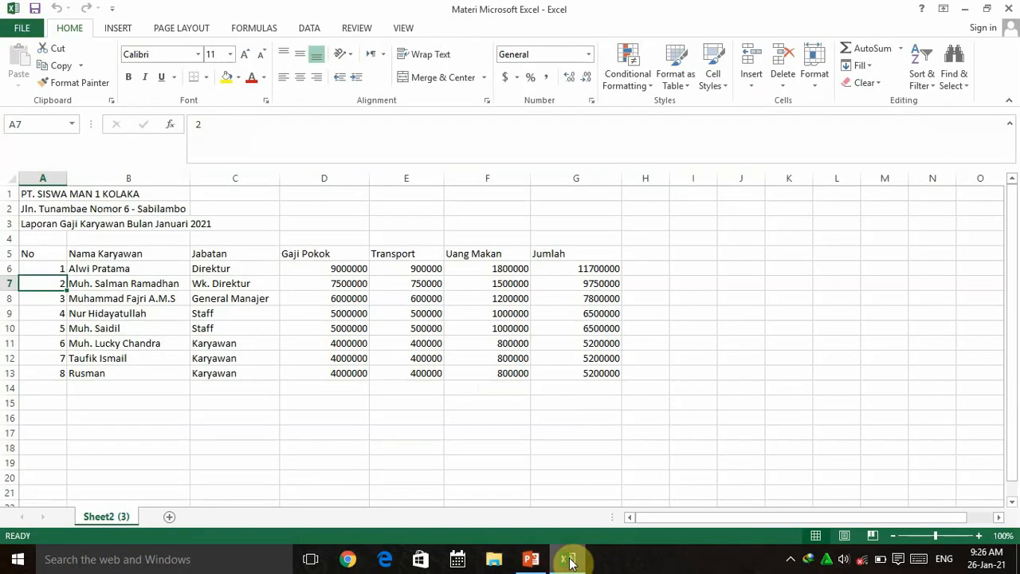
Step: Add the word BERSATU to the end of the company name in cell A1, editing directly in the cell
click(30, 194)
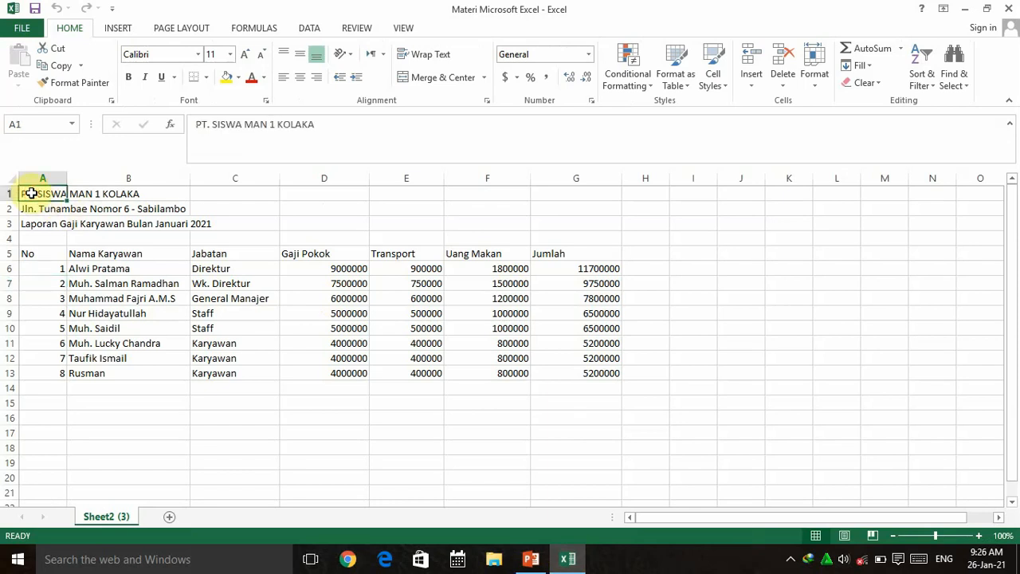
double_click(30, 194)
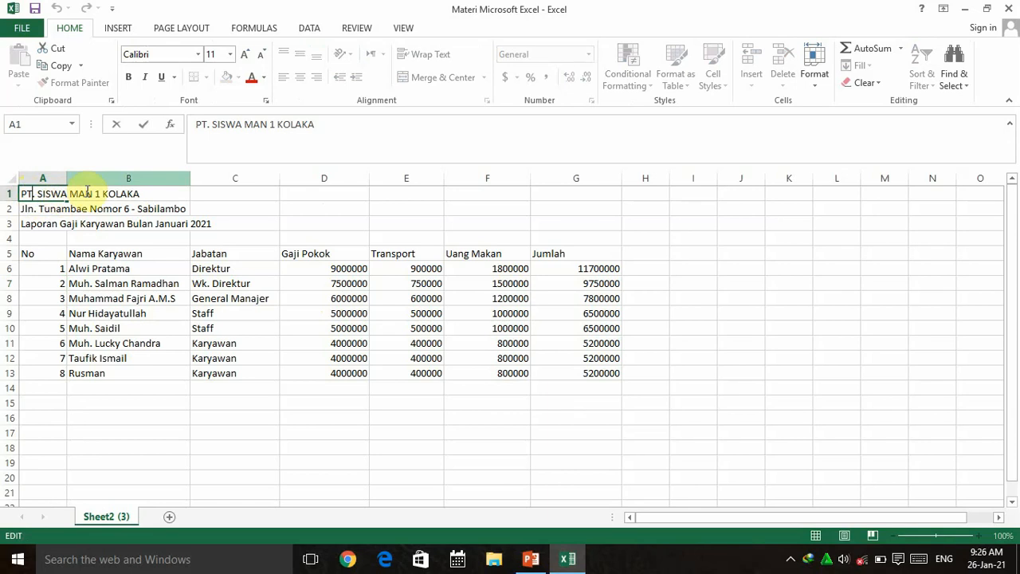
double_click(128, 194)
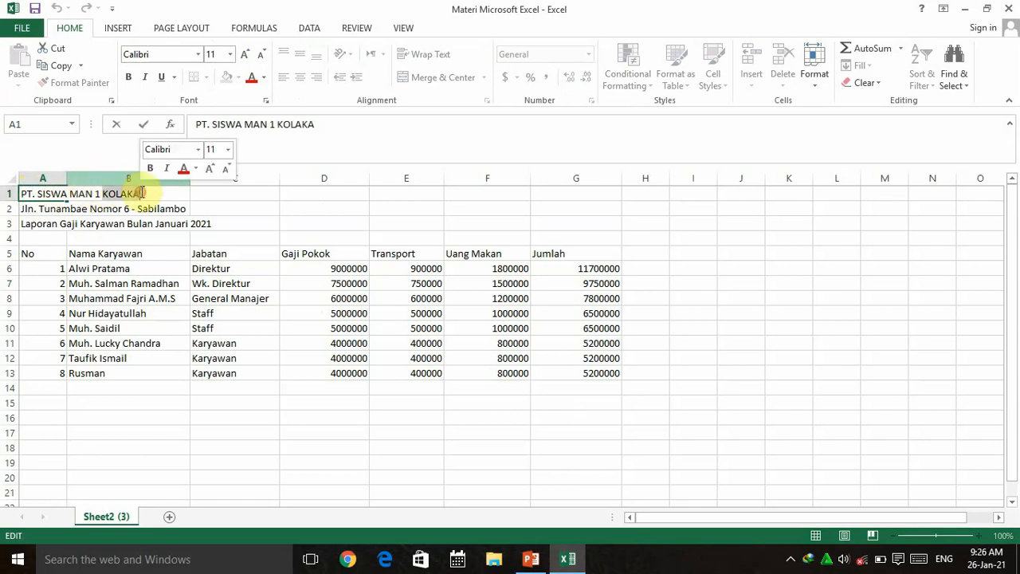
click(23, 193)
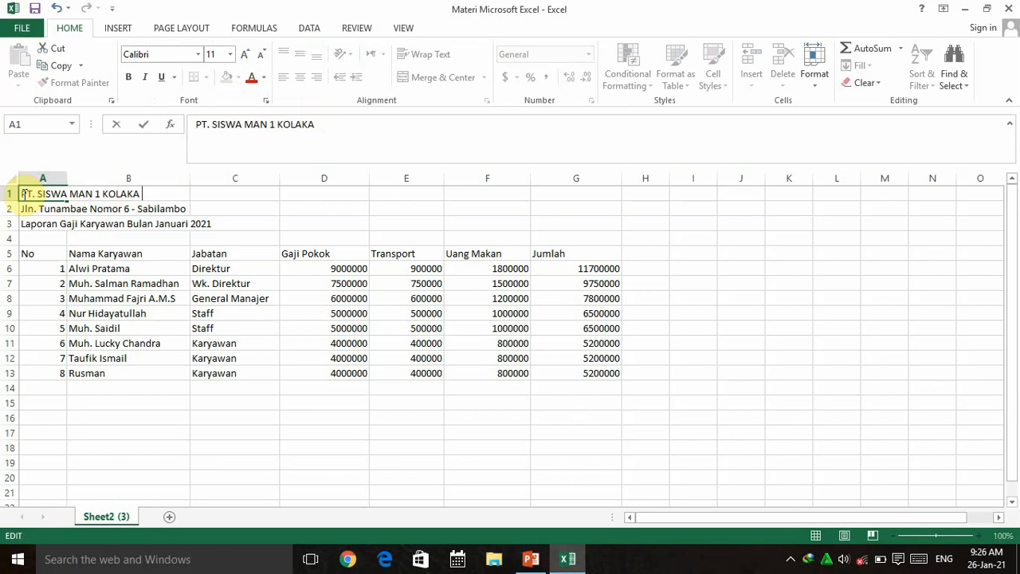
text(RSATU)
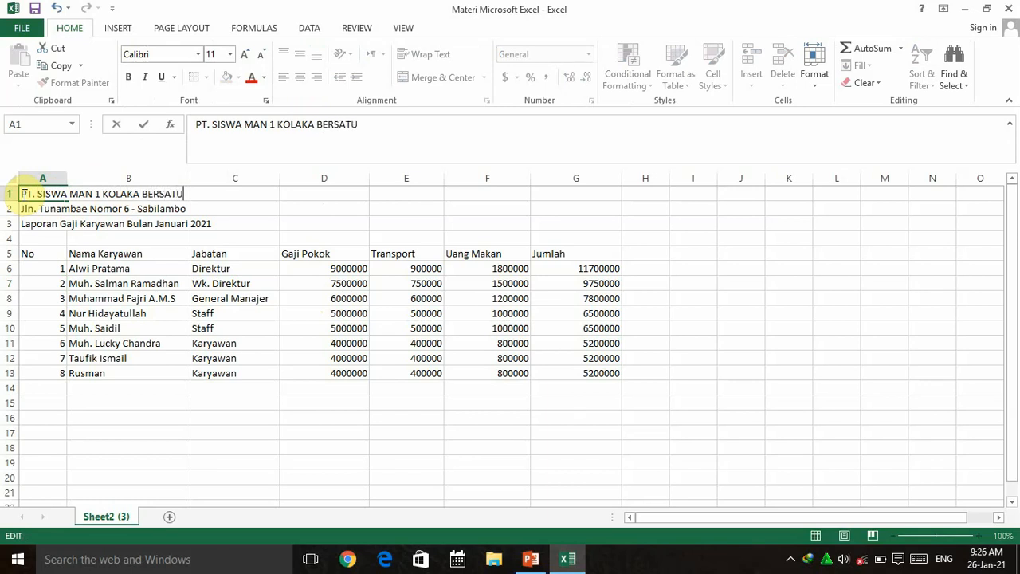
Step: Delete the added word BERSATU from the company name in cell A1 and commit the entry
key(BackSpace)
key(BackSpace)
key(BackSpace)
key(BackSpace)
key(BackSpace)
key(BackSpace)
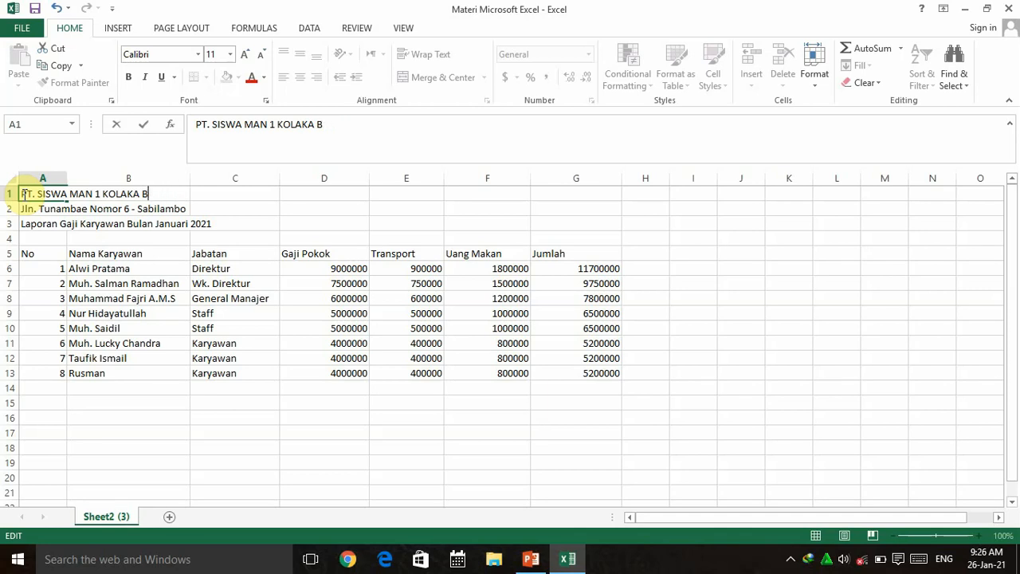
click(128, 207)
click(39, 193)
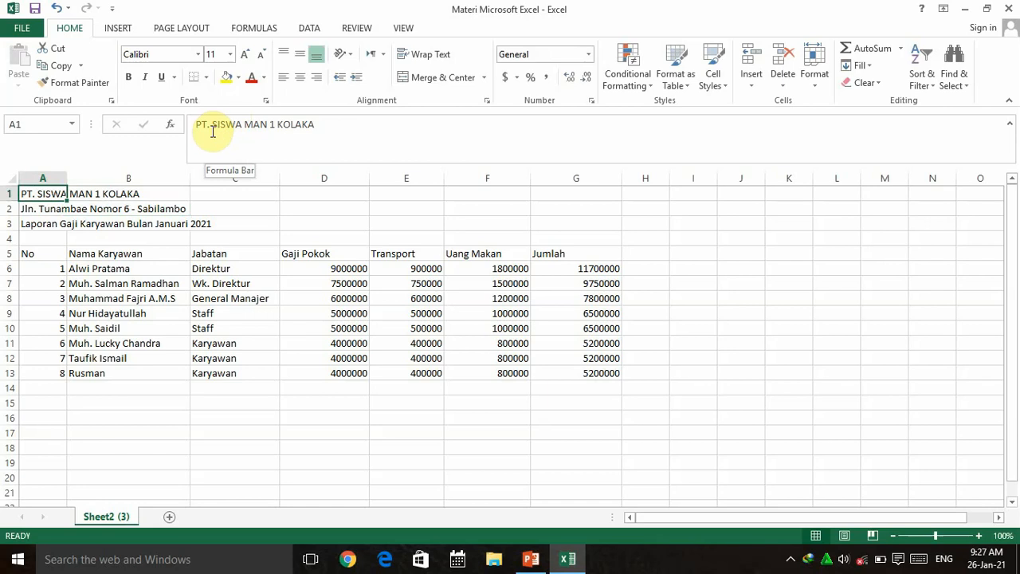
Step: Extend the company name in cell A1 to PT. SISWA MAN 1 KOLAKA BERSATU and commit it
click(30, 207)
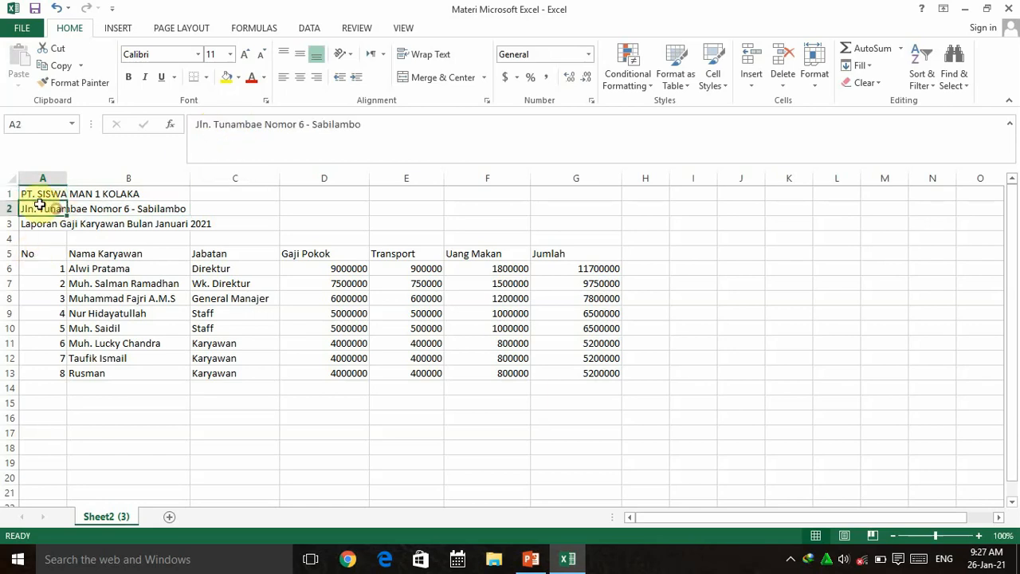
click(35, 196)
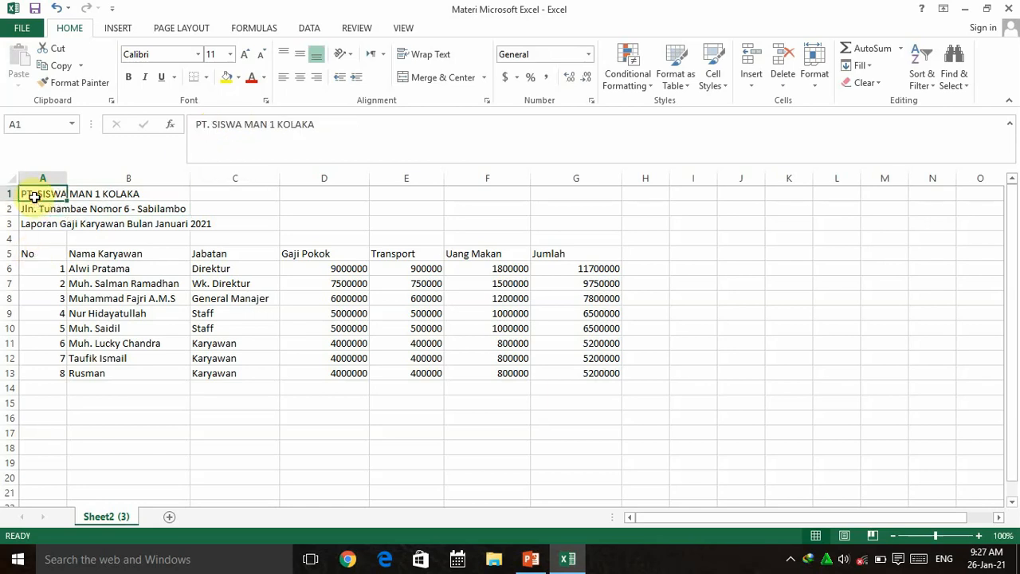
click(318, 125)
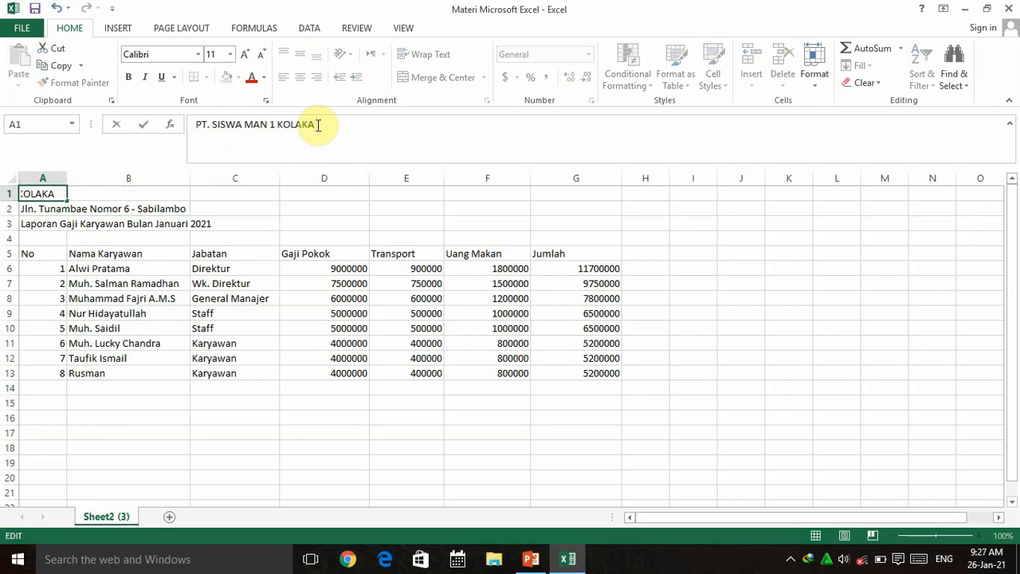
text(BERSATU)
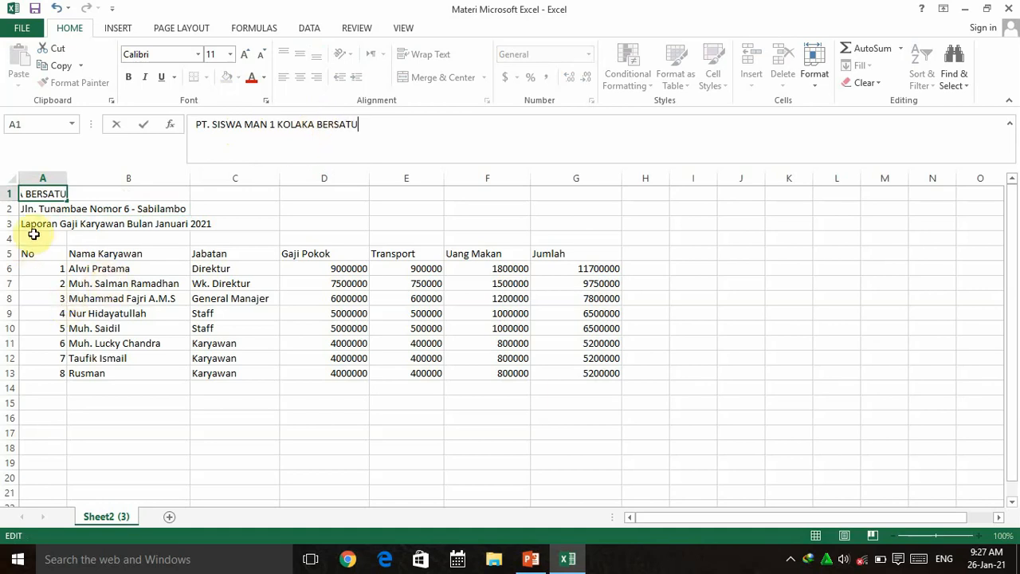
click(36, 204)
click(36, 194)
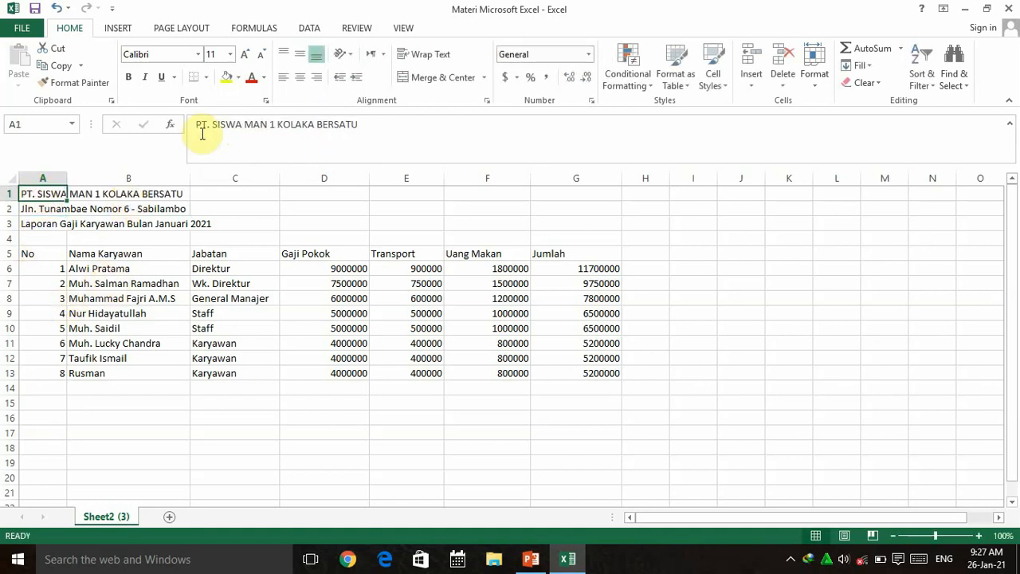
Step: Shorten the company name in cell A1 back to PT. SISWA MAN 1 KOLAKA and commit it
click(361, 125)
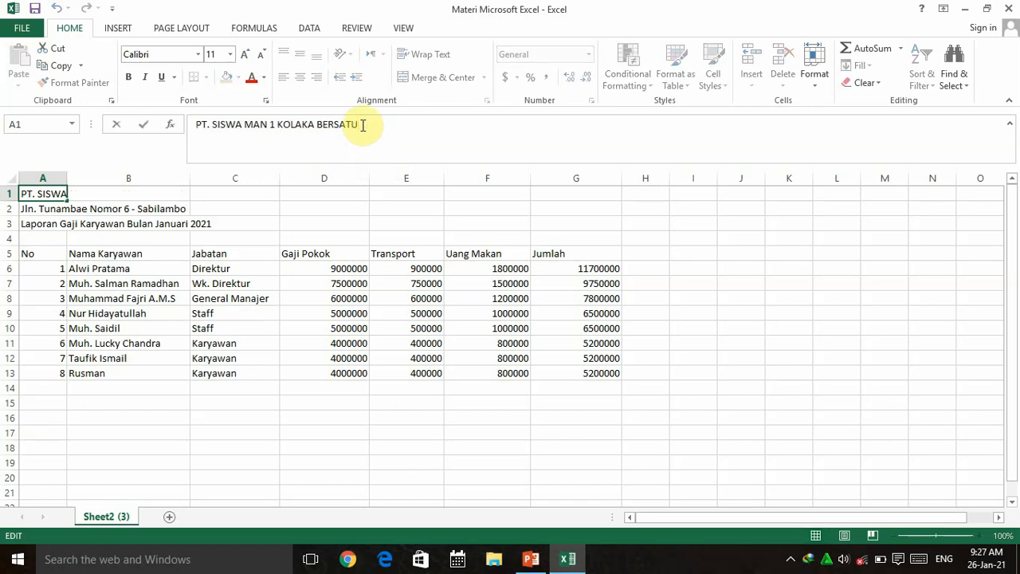
key(BackSpace)
key(BackSpace)
key(BackSpace)
key(BackSpace)
key(BackSpace)
key(BackSpace)
key(BackSpace)
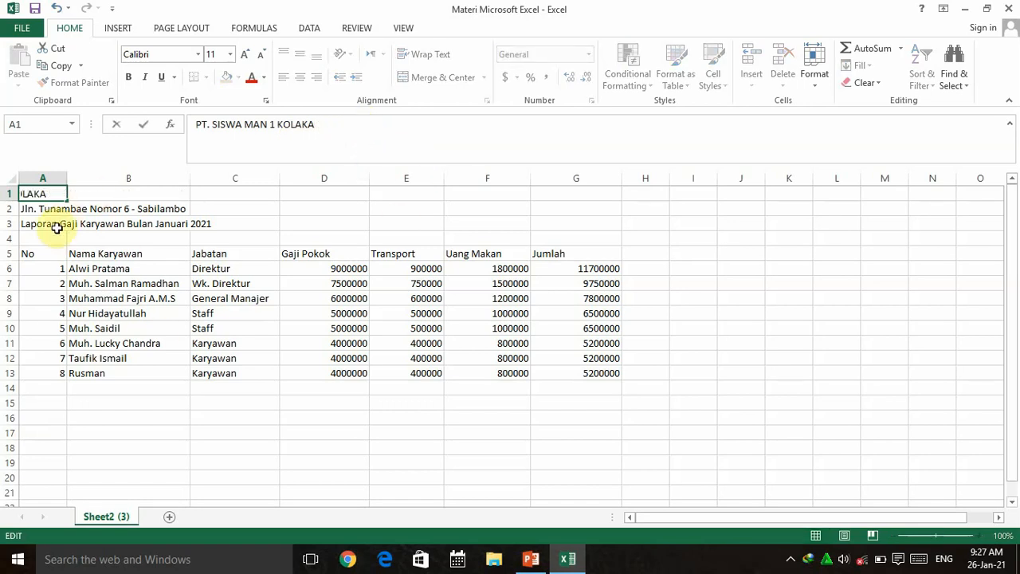
click(28, 208)
click(47, 195)
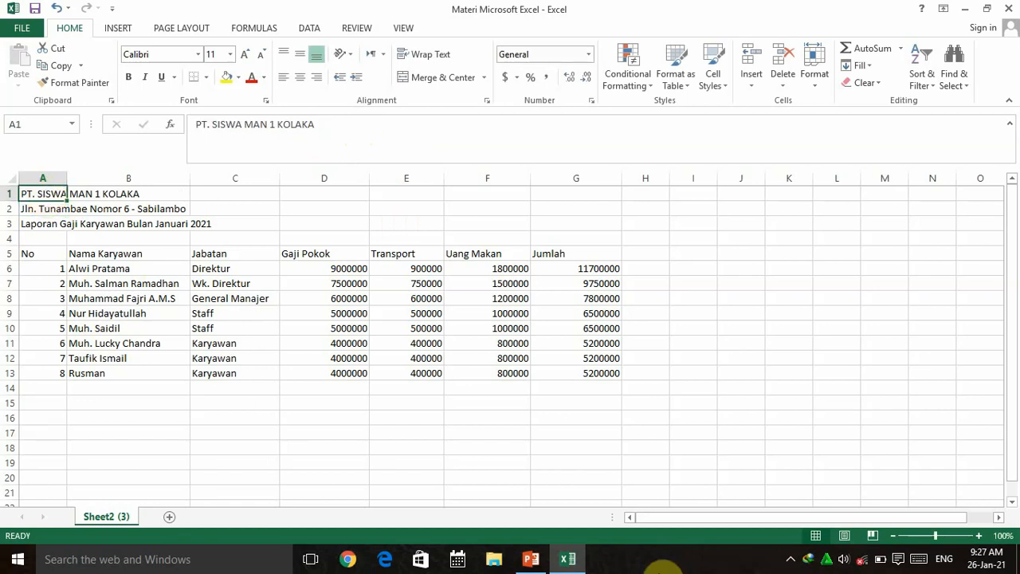
Step: Switch to PowerPoint, present the "Pengeditan Data pada Lembar Kerja" slide full screen and advance to the keyboard layout slide
click(531, 559)
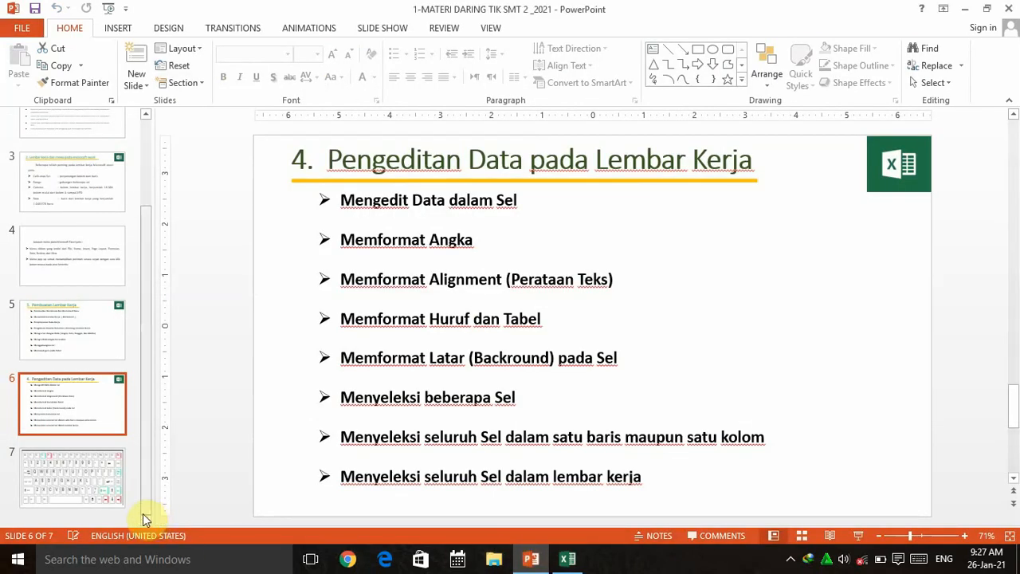
click(857, 534)
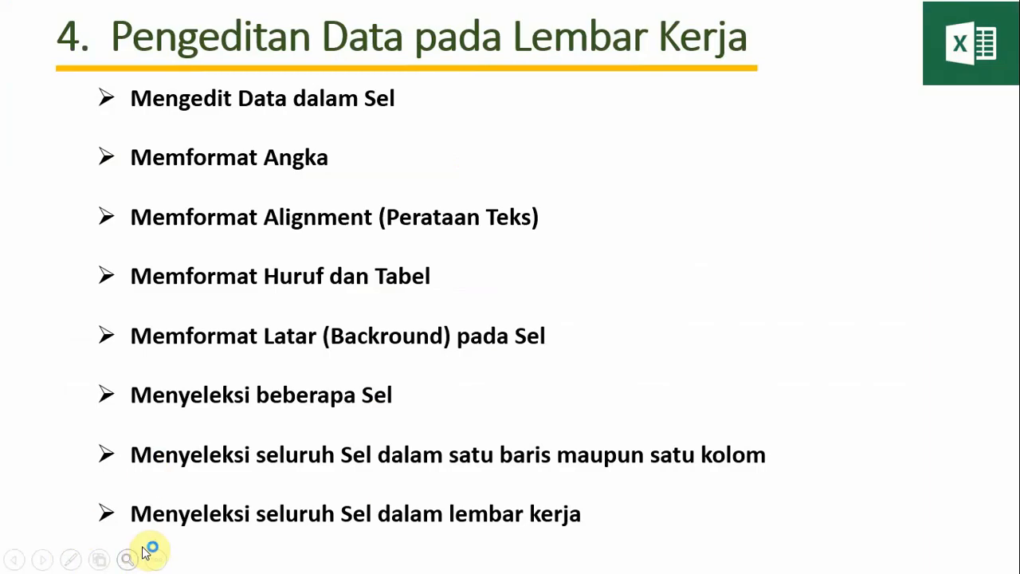
click(43, 557)
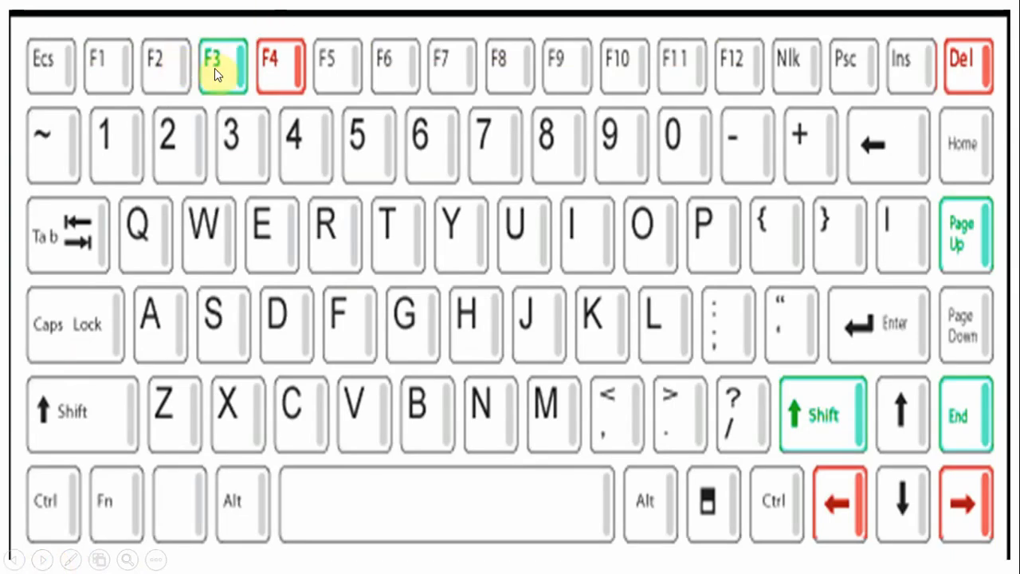
click(65, 561)
click(79, 419)
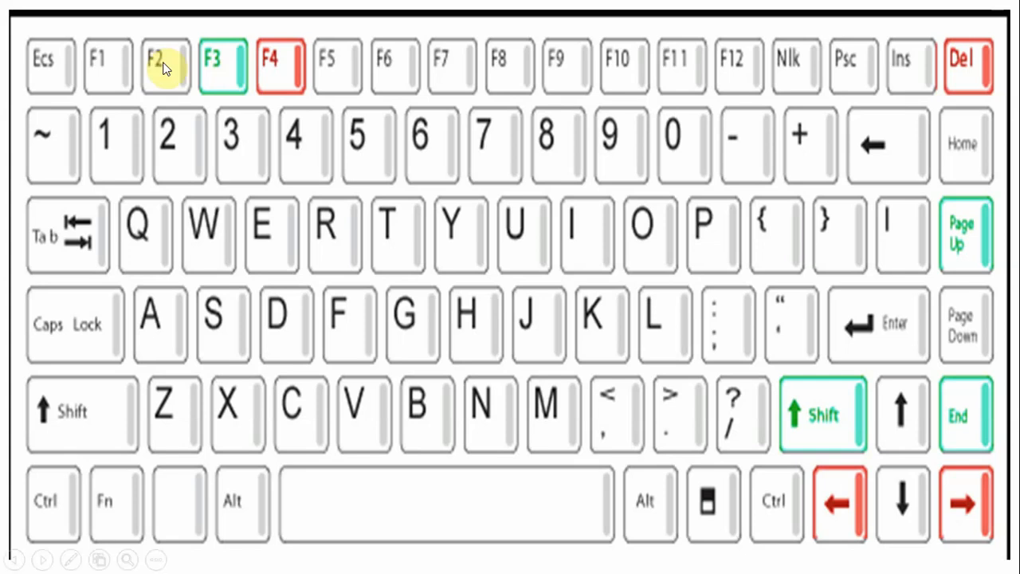
Step: End the slide show and display slide 6 with the list of worksheet-editing topics
click(156, 562)
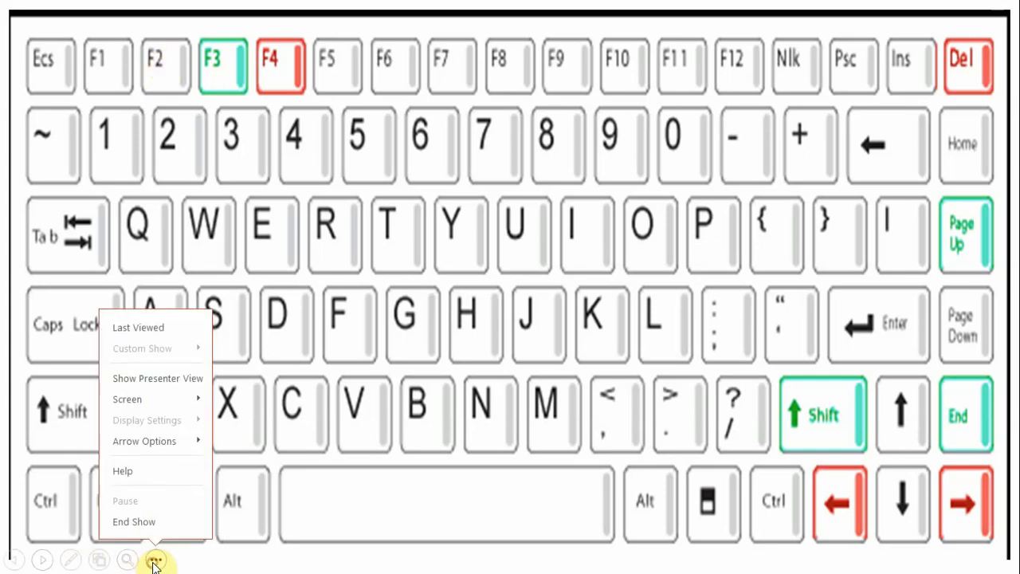
click(149, 522)
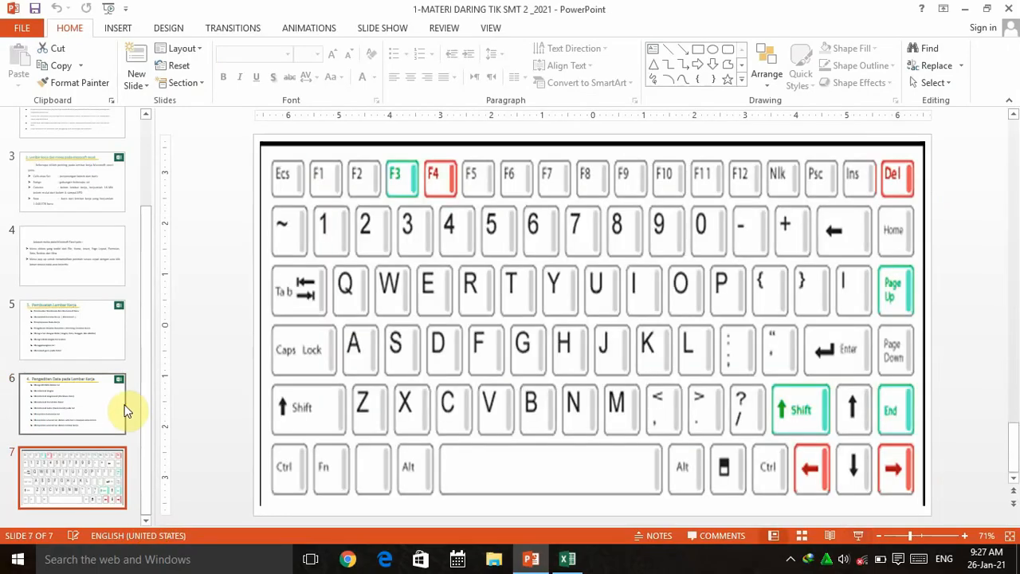
click(69, 406)
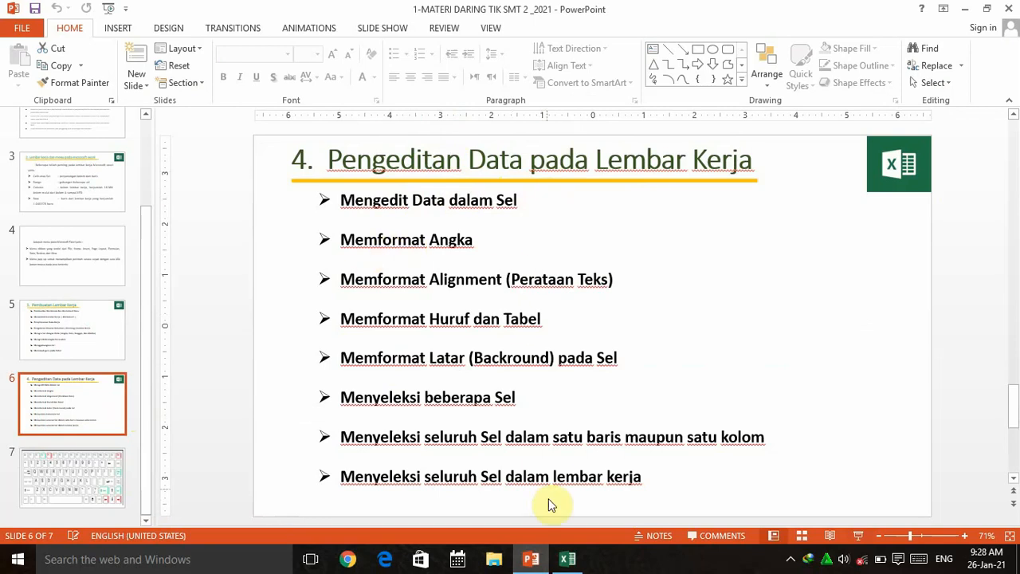
Step: Return to the Excel workbook and examine the unformatted amounts in the Gaji Pokok and Transport columns
click(568, 559)
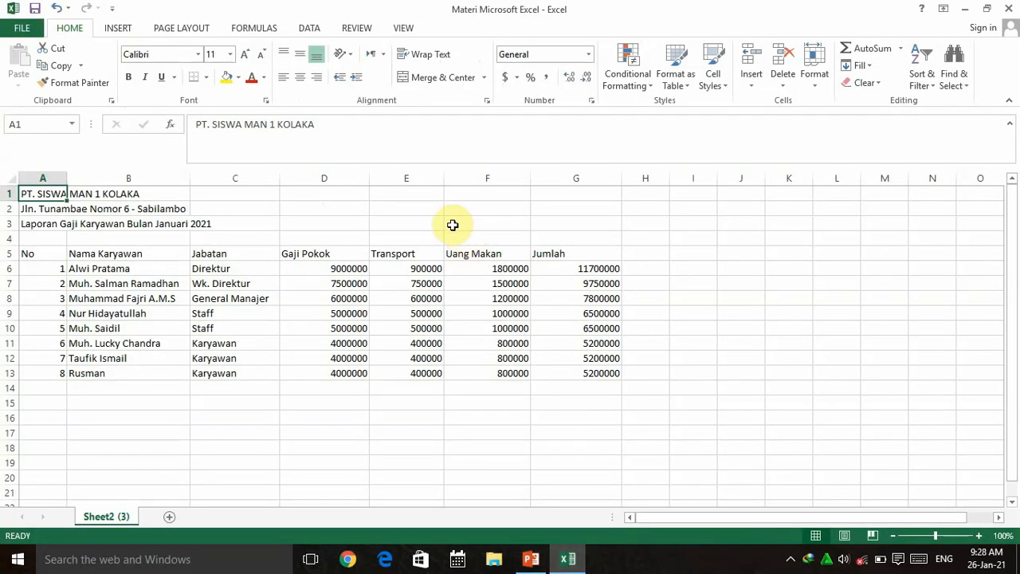
click(335, 271)
click(333, 284)
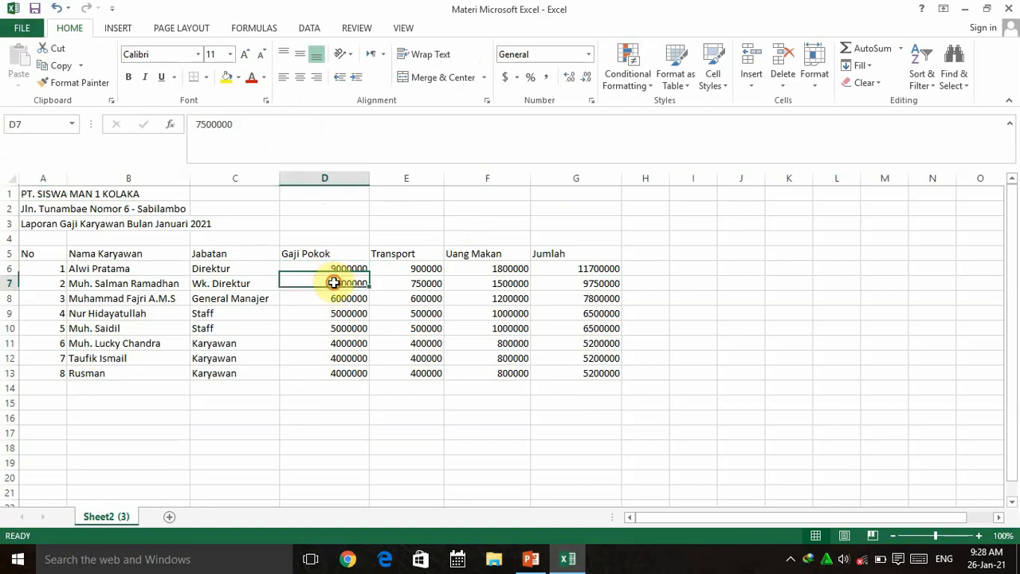
click(333, 301)
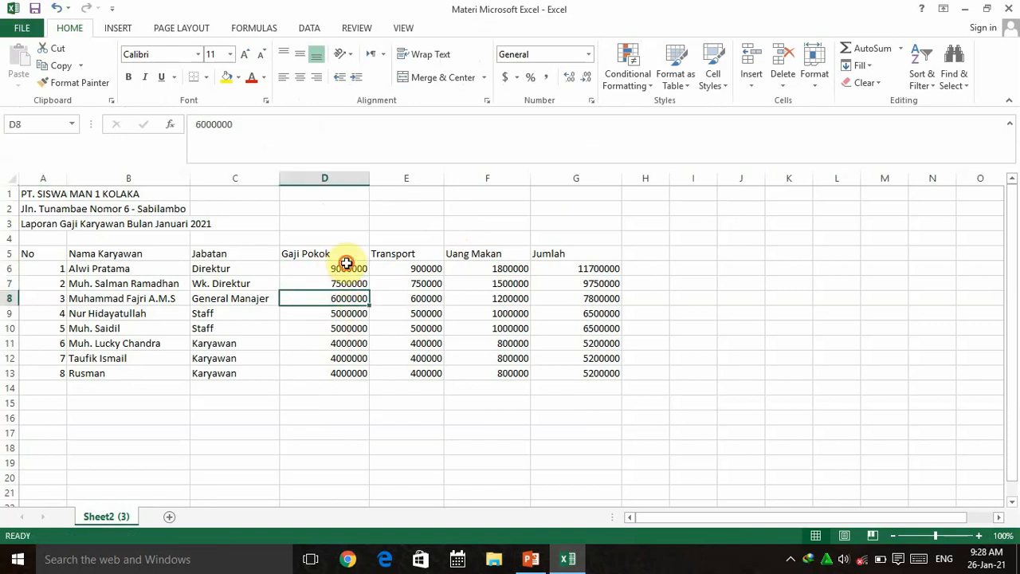
click(341, 269)
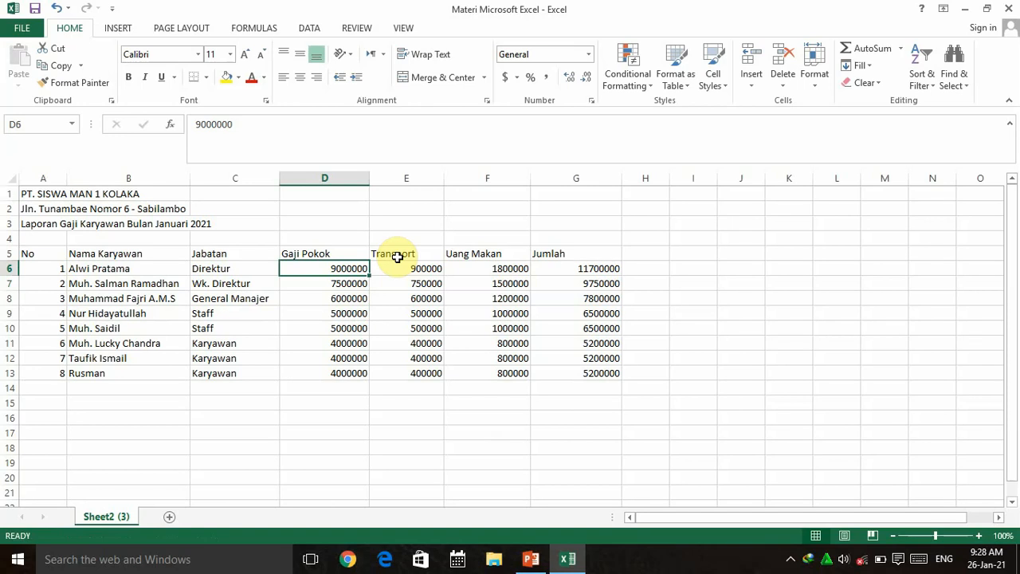
click(392, 312)
click(349, 271)
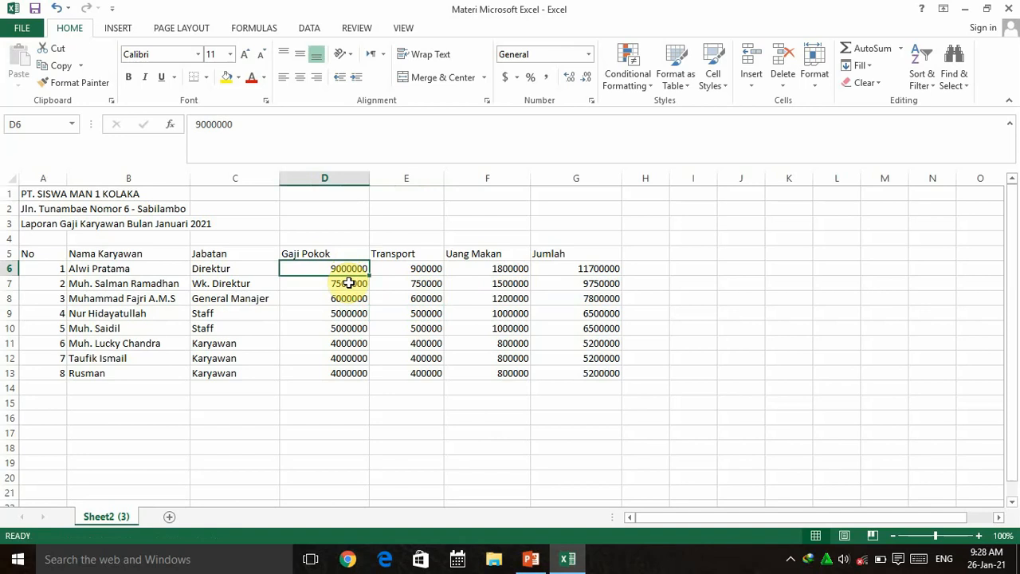
click(342, 314)
Step: Format the salary amounts in D6:G13 as Accounting with 2 decimal places and the Rp Indonesian symbol
drag(339, 270, 563, 374)
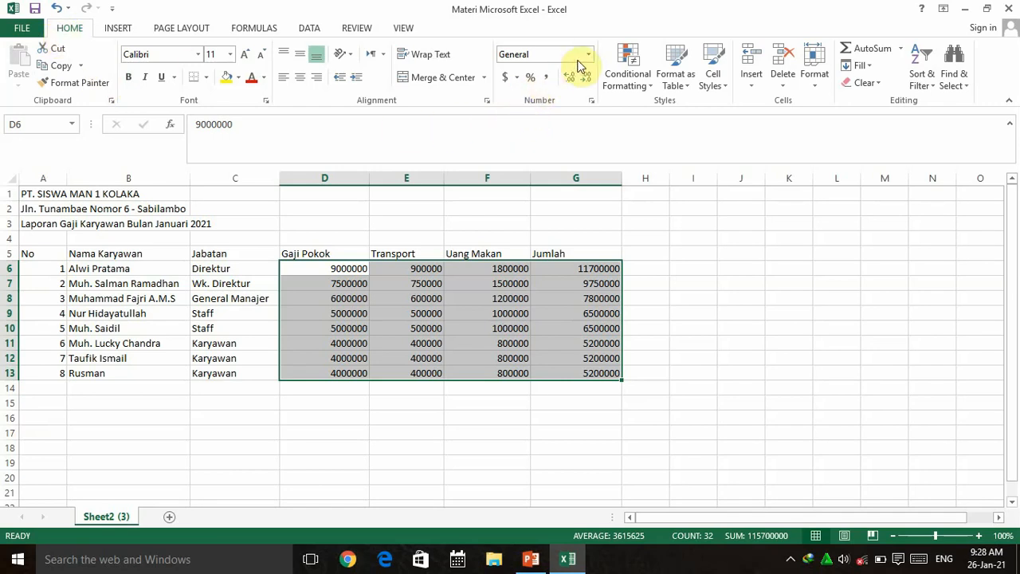
click(518, 79)
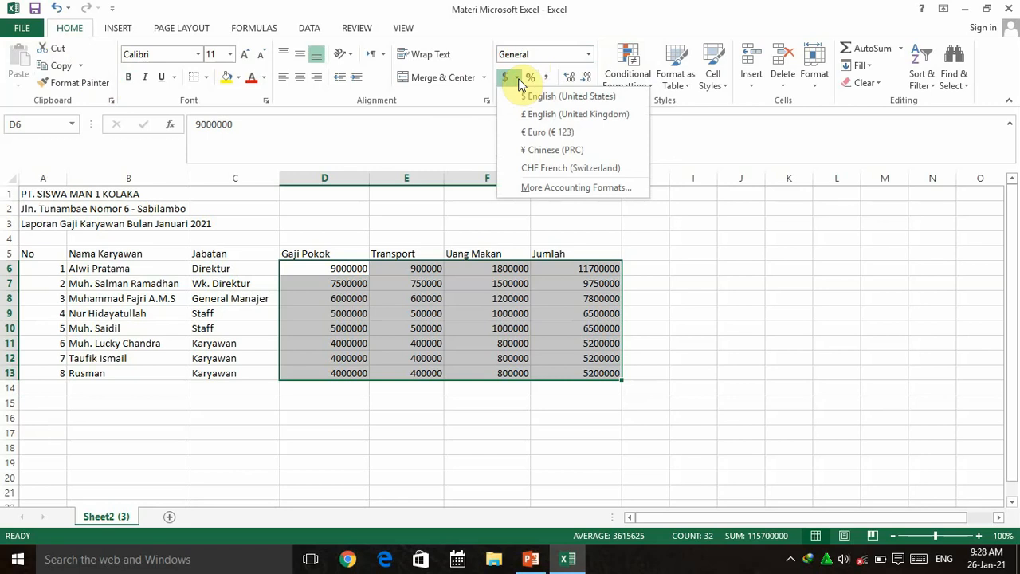
click(538, 189)
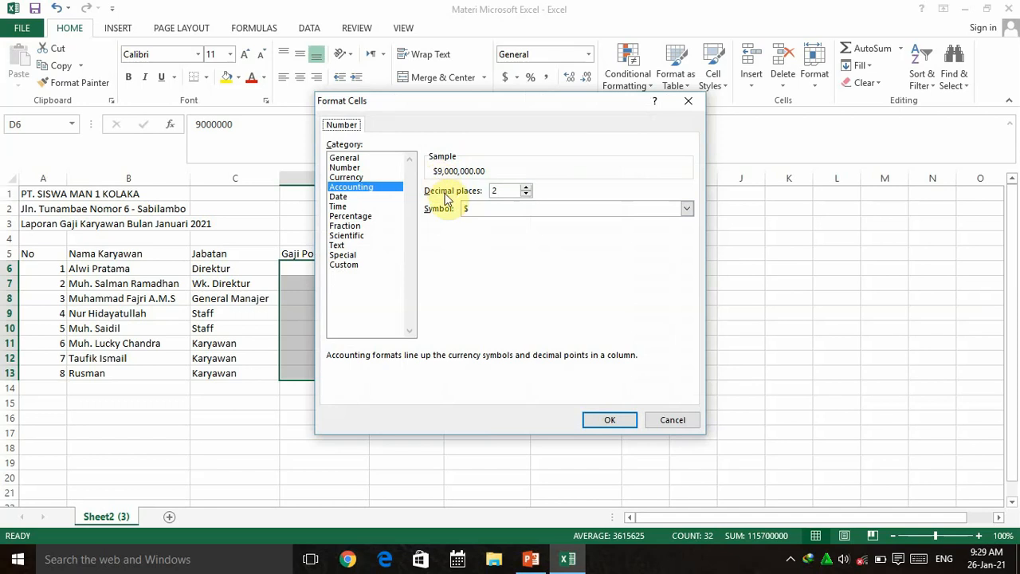
click(526, 188)
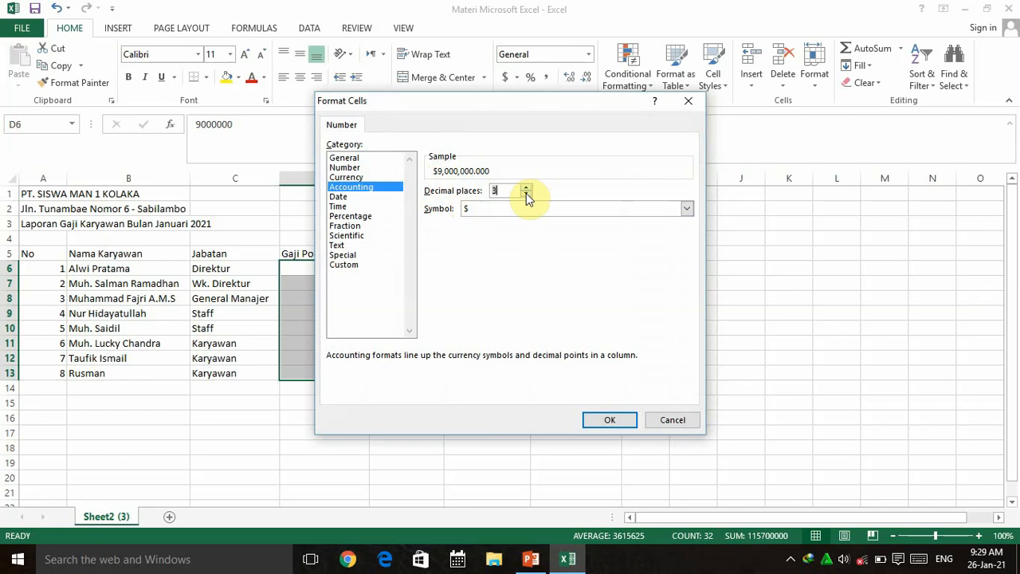
click(526, 194)
click(526, 194)
click(523, 187)
click(687, 209)
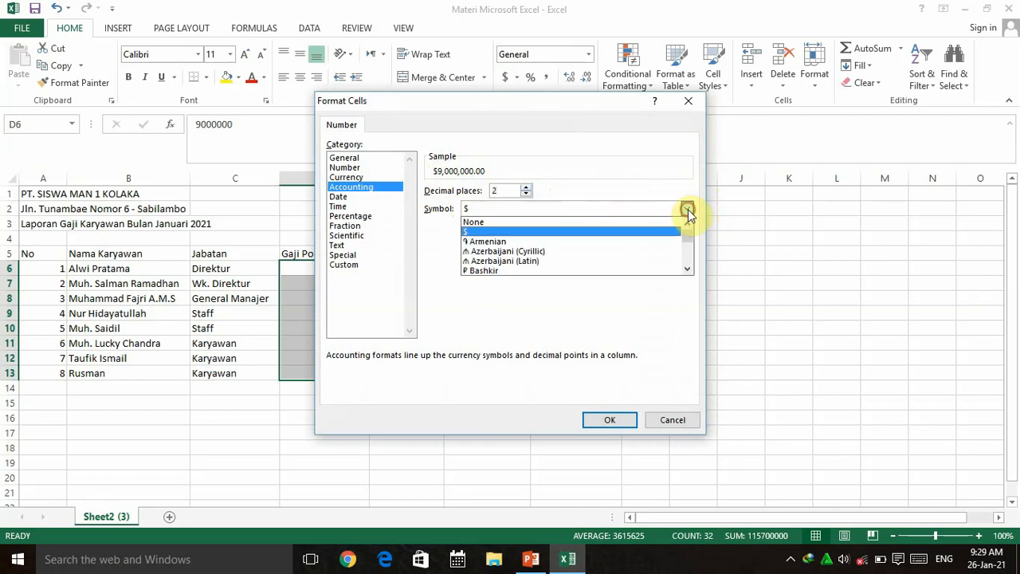
mouse_move(685, 236)
mouse_down()
mouse_move(688, 264)
mouse_move(689, 247)
mouse_up()
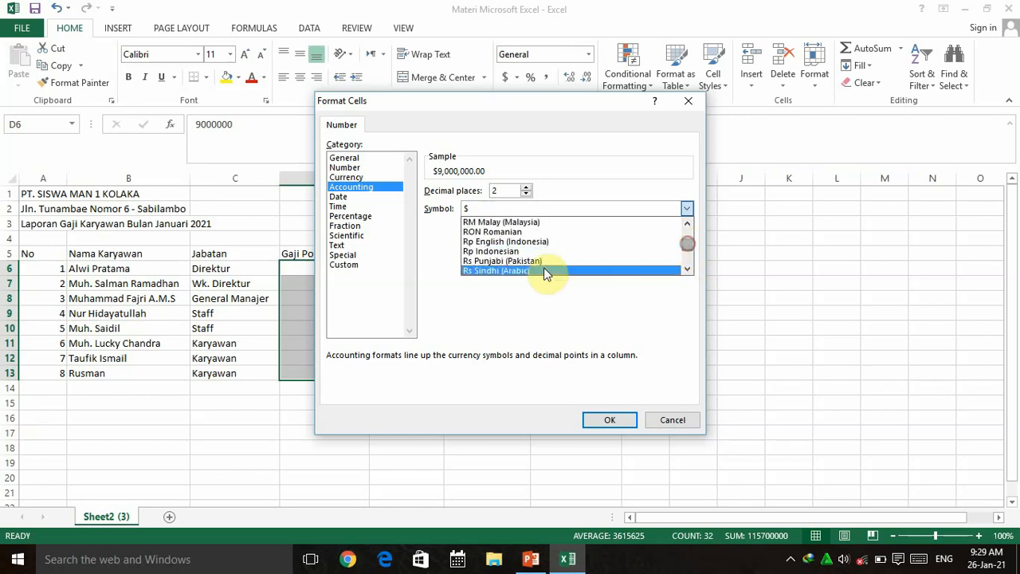
click(495, 252)
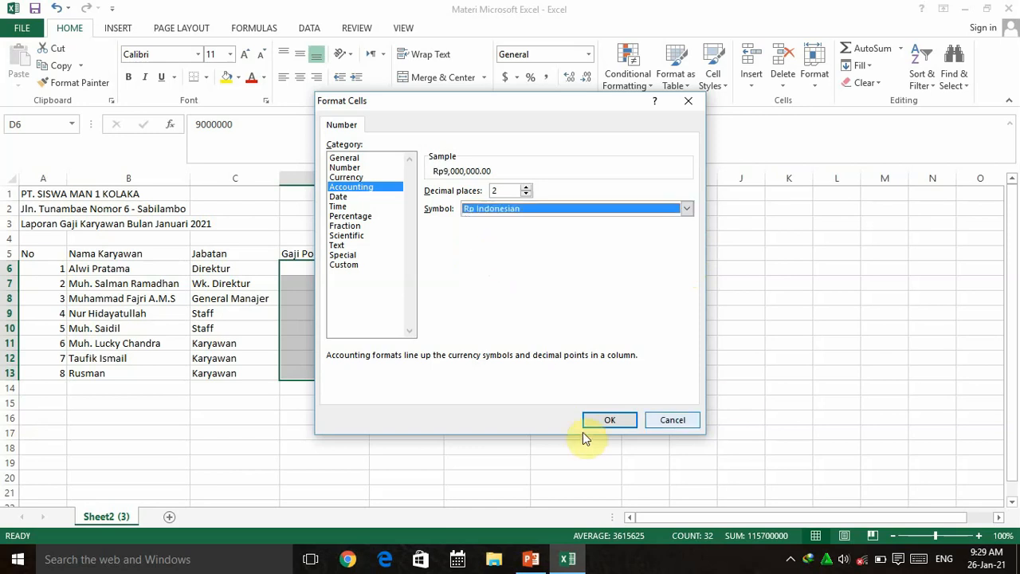
click(604, 420)
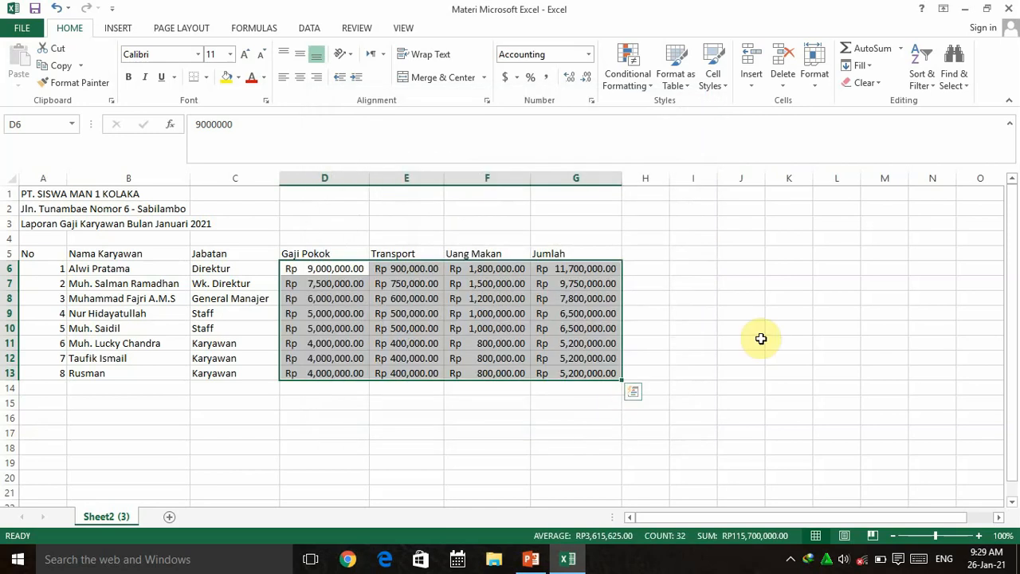
click(514, 430)
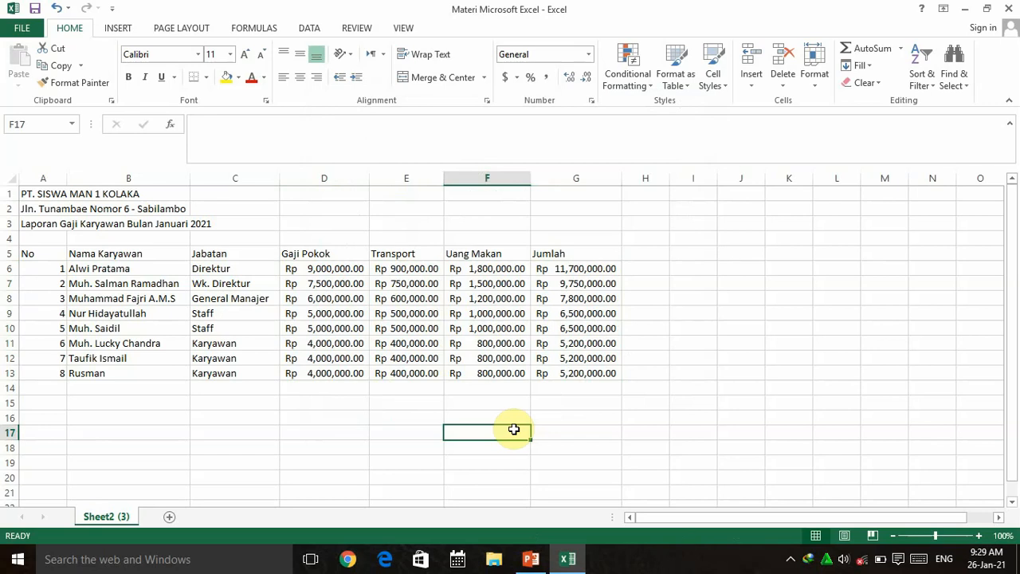
Step: Review the list of available number formats without applying one, leaving an empty cell selected below the table
click(592, 56)
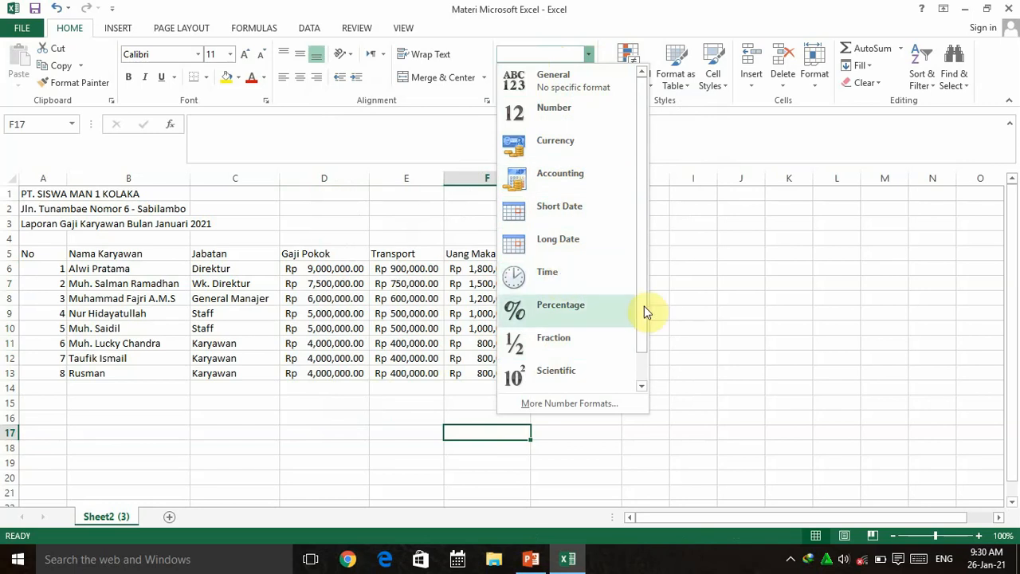
click(705, 272)
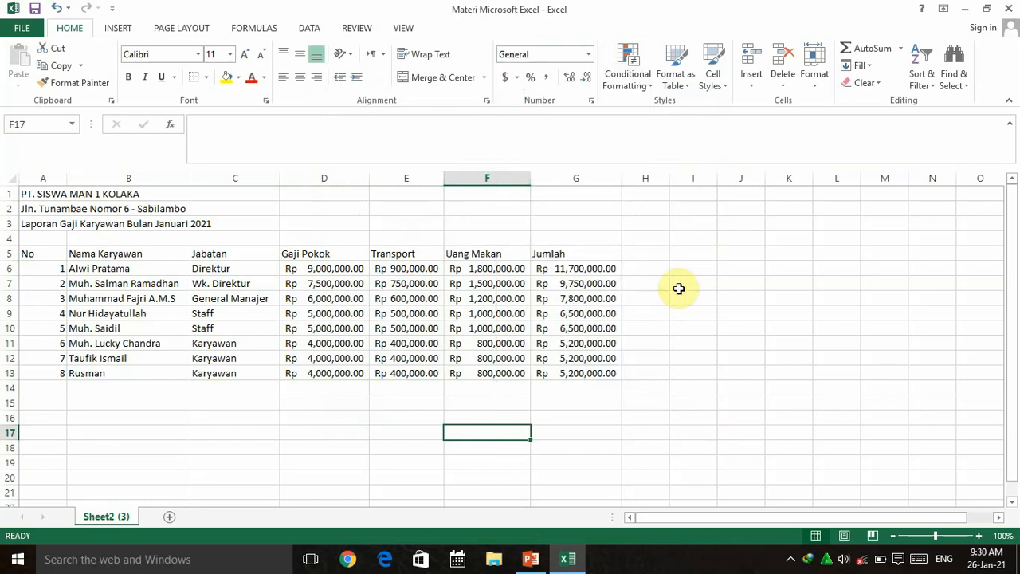
click(341, 420)
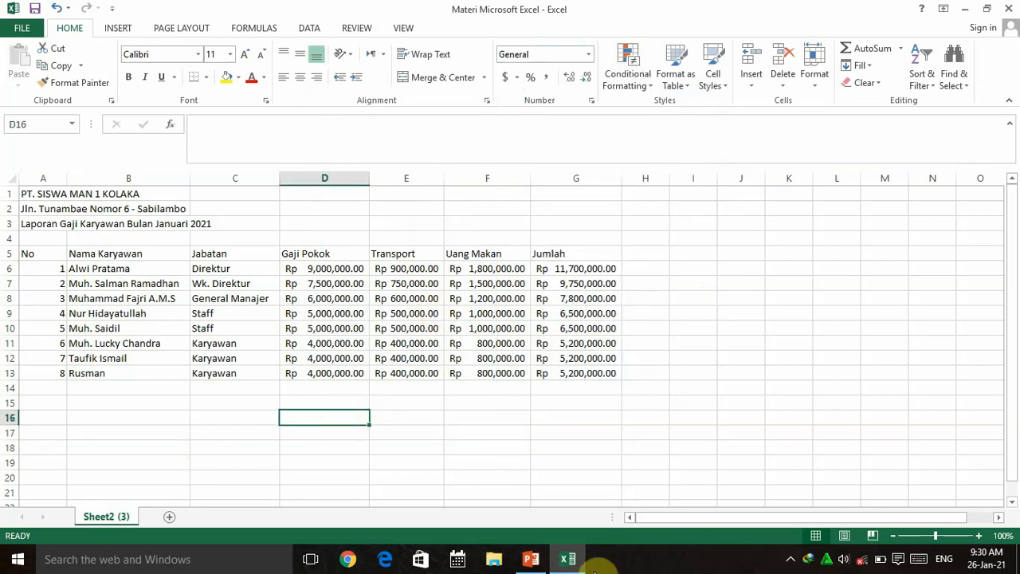
Step: Switch to PowerPoint to check the Memformat Alignment topic on slide 6, and return to the Excel workbook
mouse_move(555, 567)
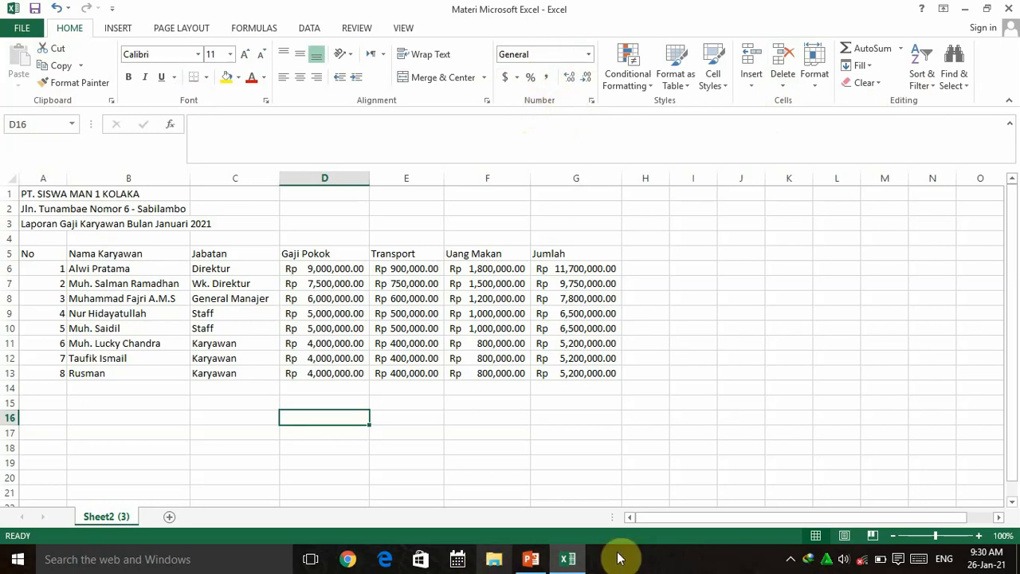
click(534, 561)
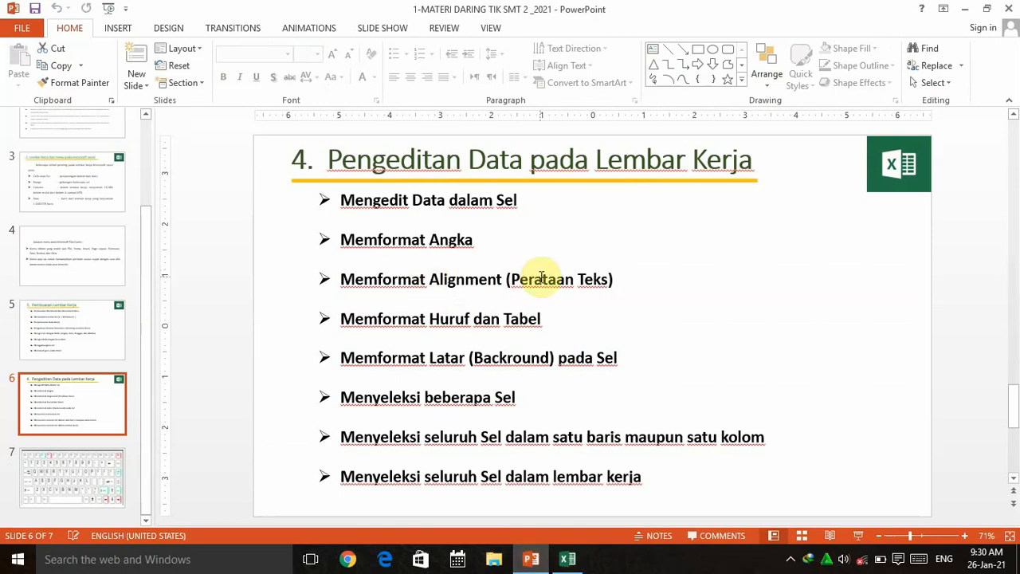
click(568, 558)
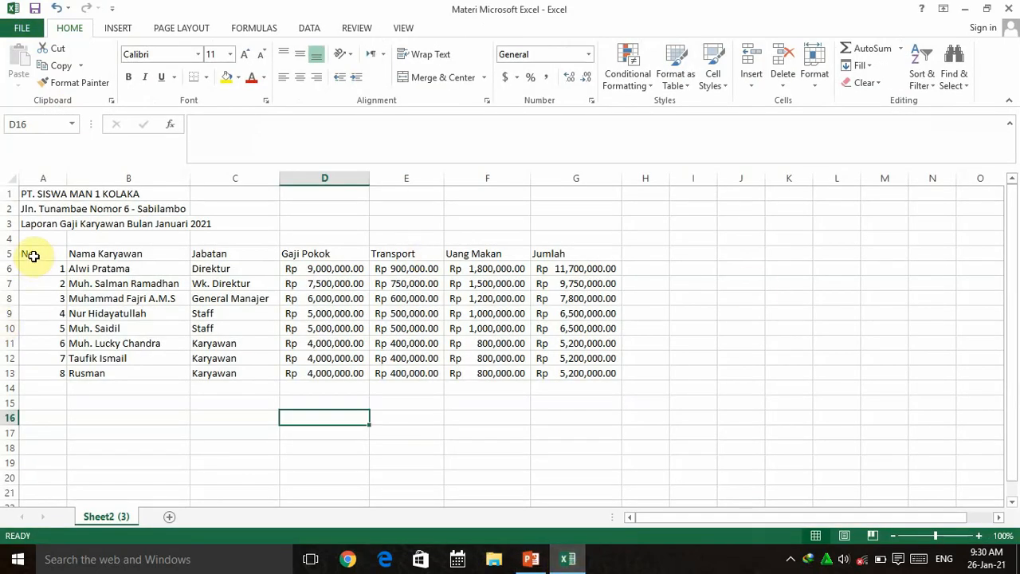
Step: Merge and center each of the three report title lines in rows 1 to 3 across columns A to G
click(25, 194)
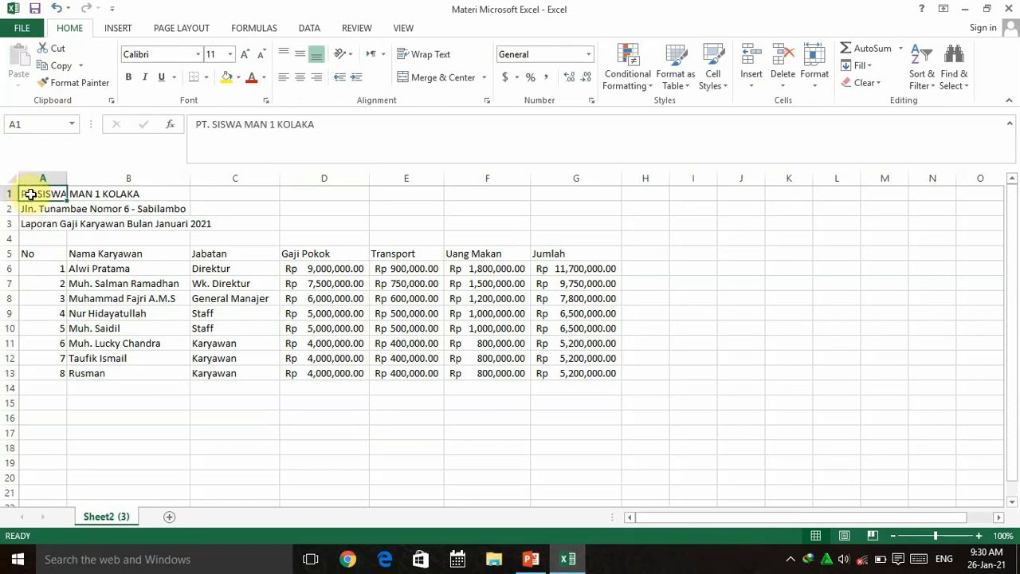
drag(34, 195, 542, 204)
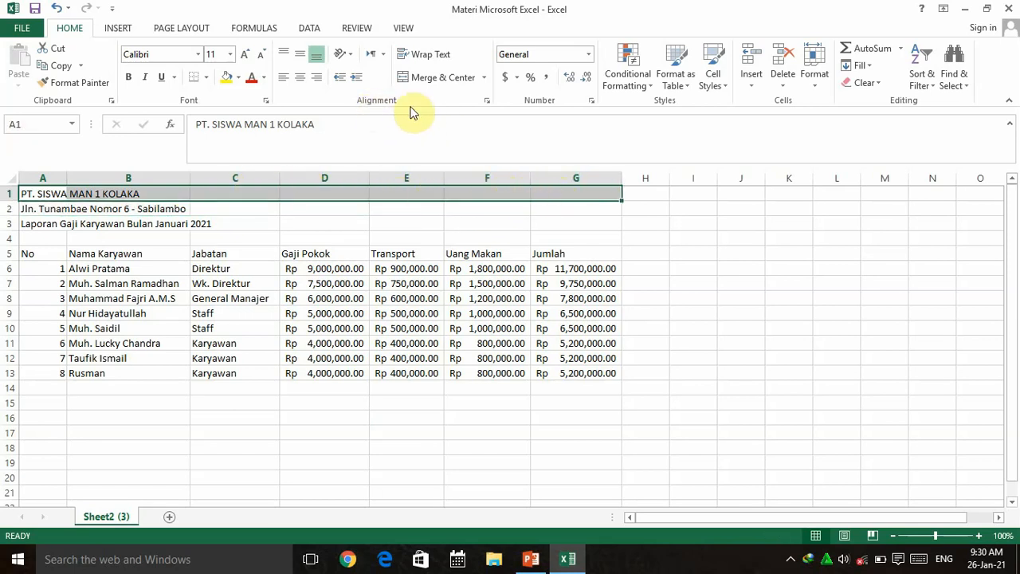
click(437, 78)
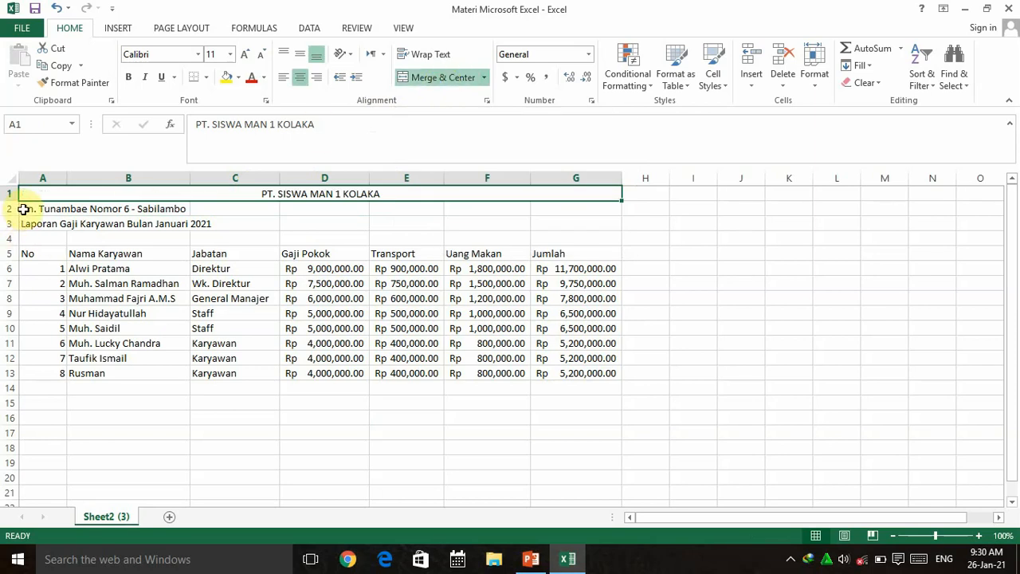
drag(24, 209, 580, 214)
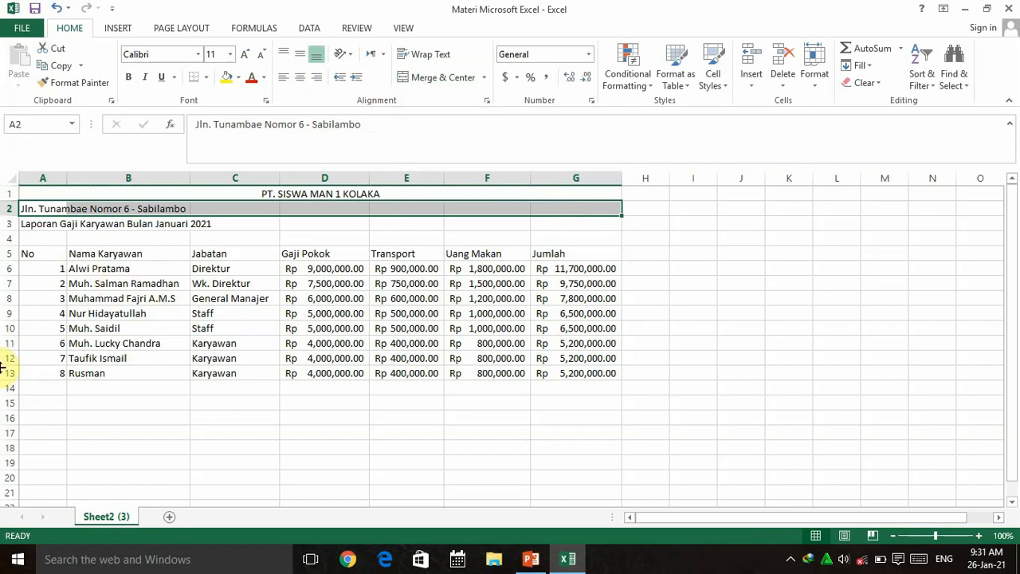
click(439, 79)
drag(25, 223, 581, 224)
click(437, 80)
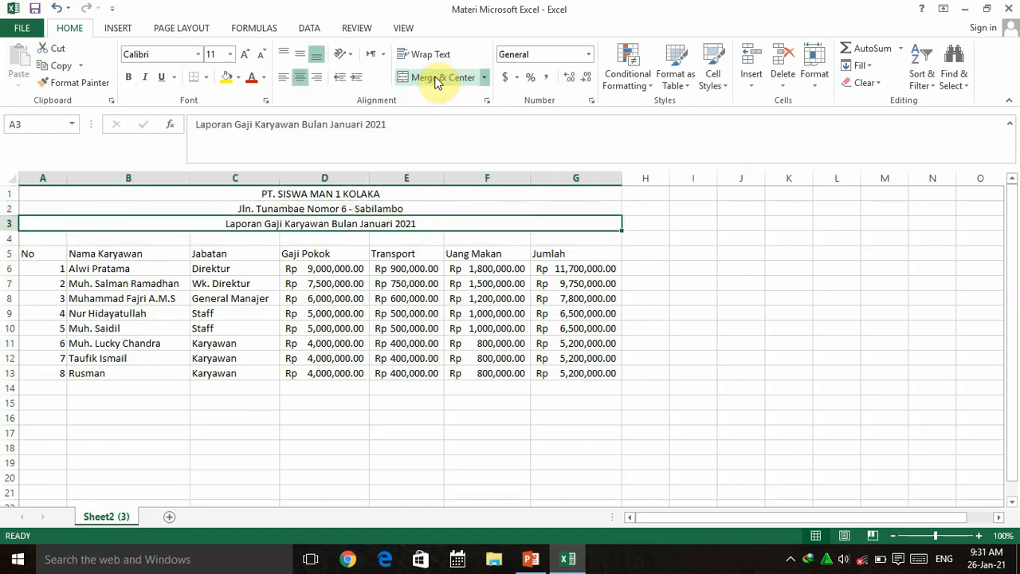
Step: Center the table headings in A5:G5 horizontally
click(34, 256)
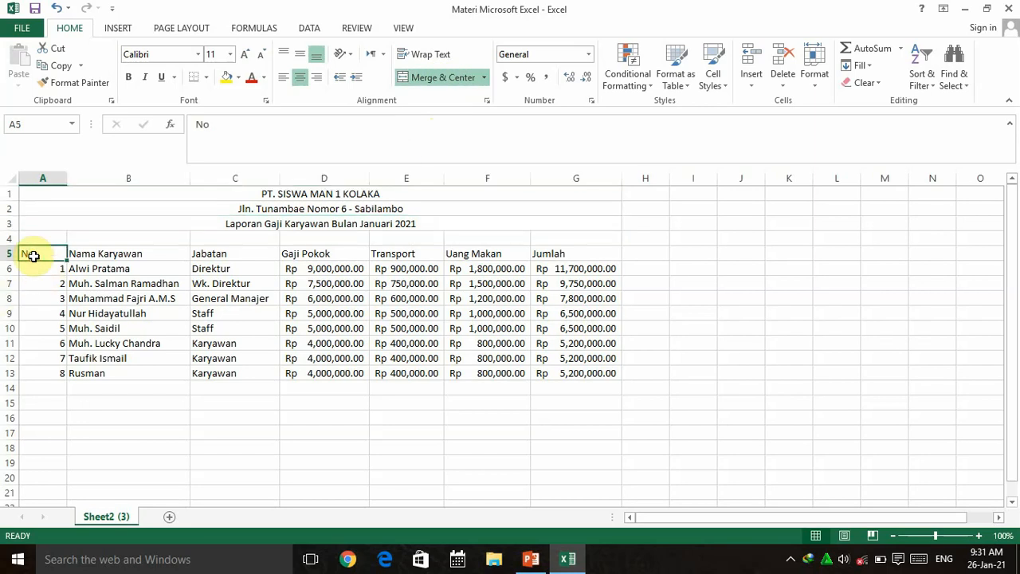
click(39, 280)
click(41, 256)
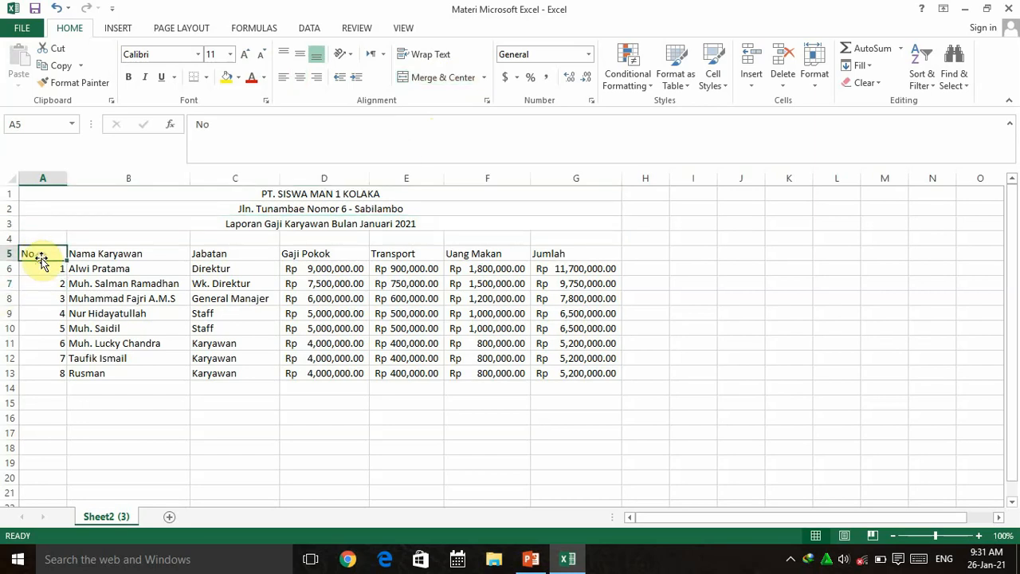
drag(43, 253, 551, 254)
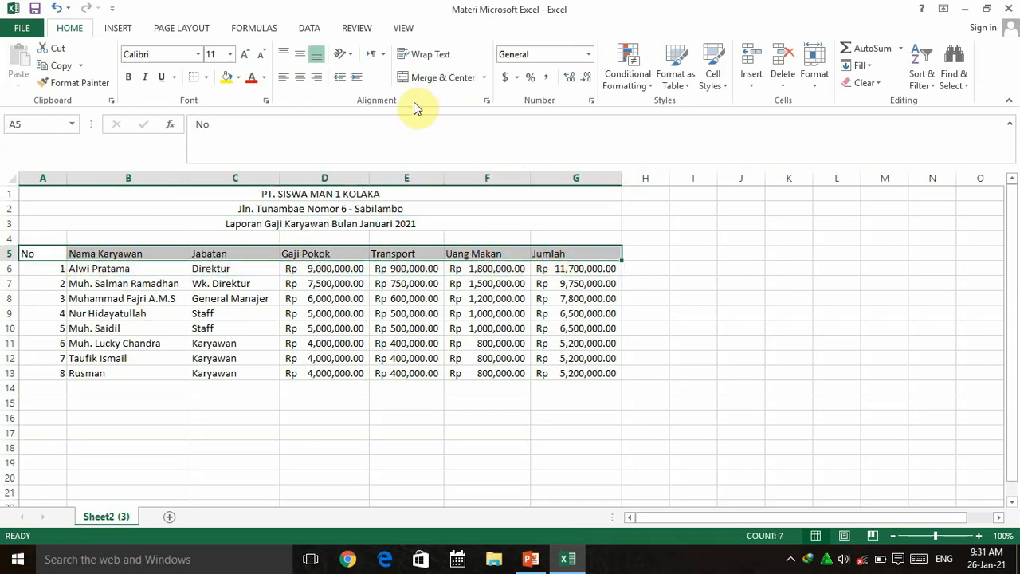
click(304, 80)
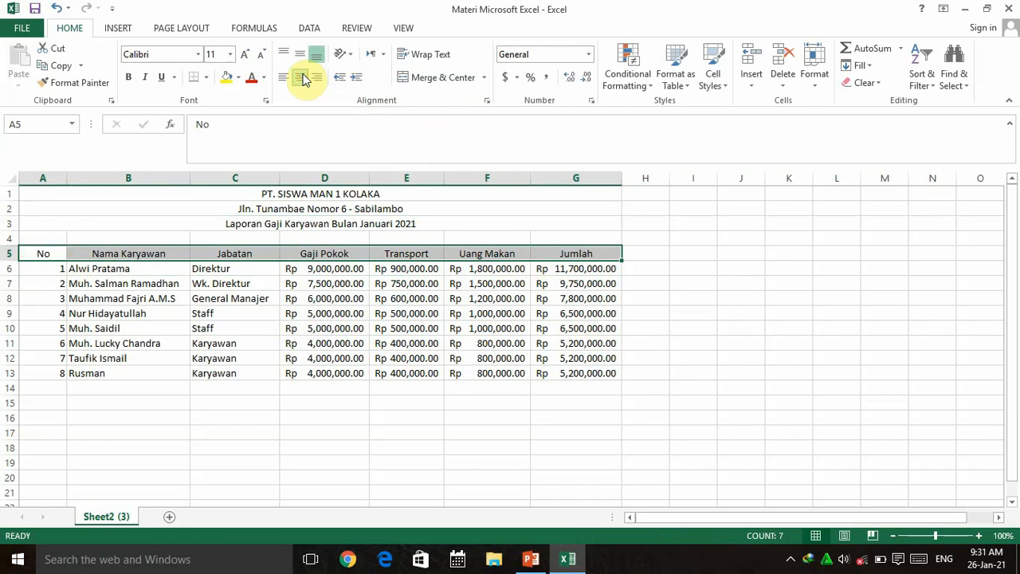
Step: Center the job titles in the Jabatan column, cells C6:C13
click(224, 270)
drag(225, 283, 209, 375)
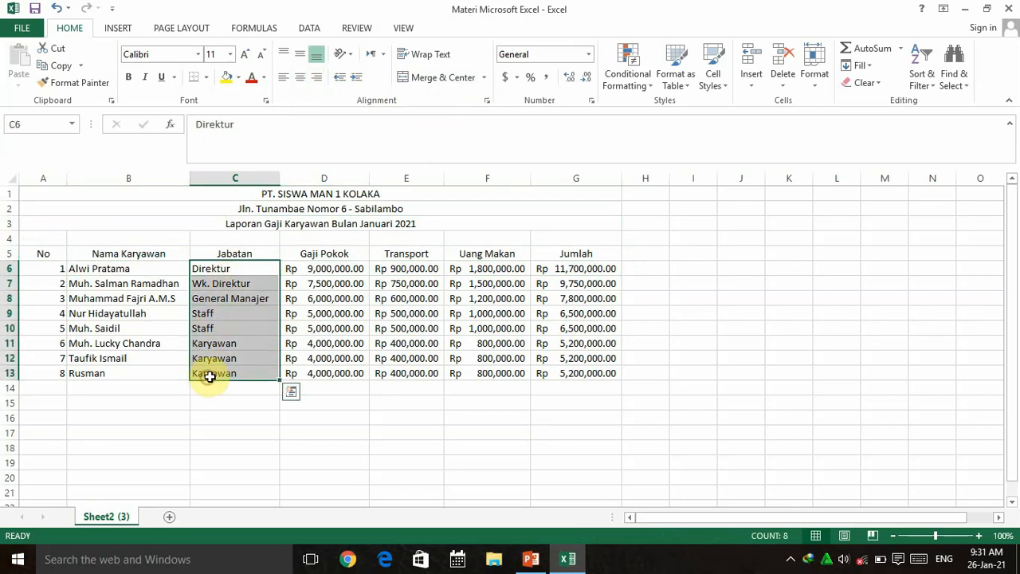
click(301, 77)
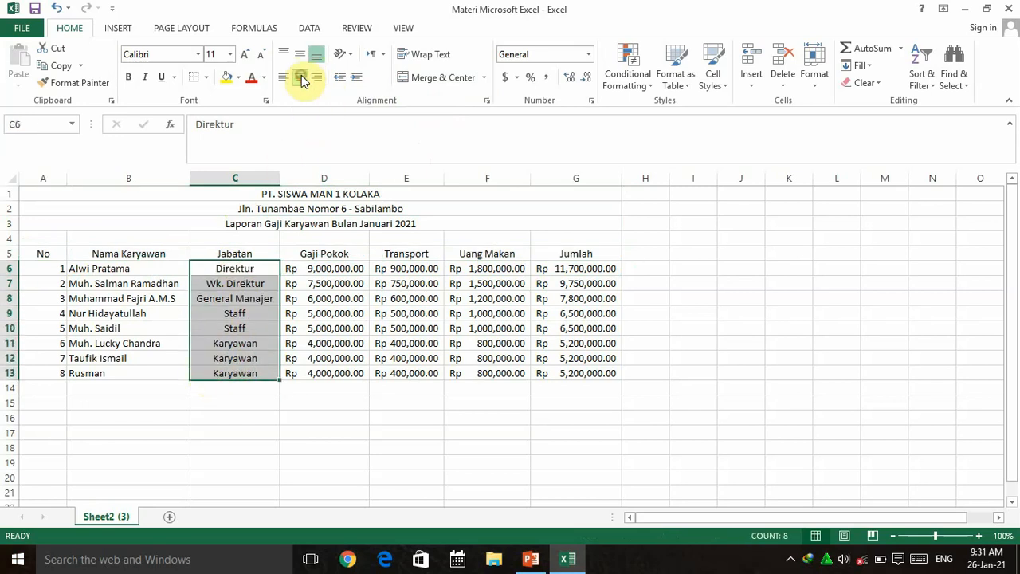
Step: Center the row numbers in A6:A13 and make column A slightly narrower
drag(55, 269, 24, 367)
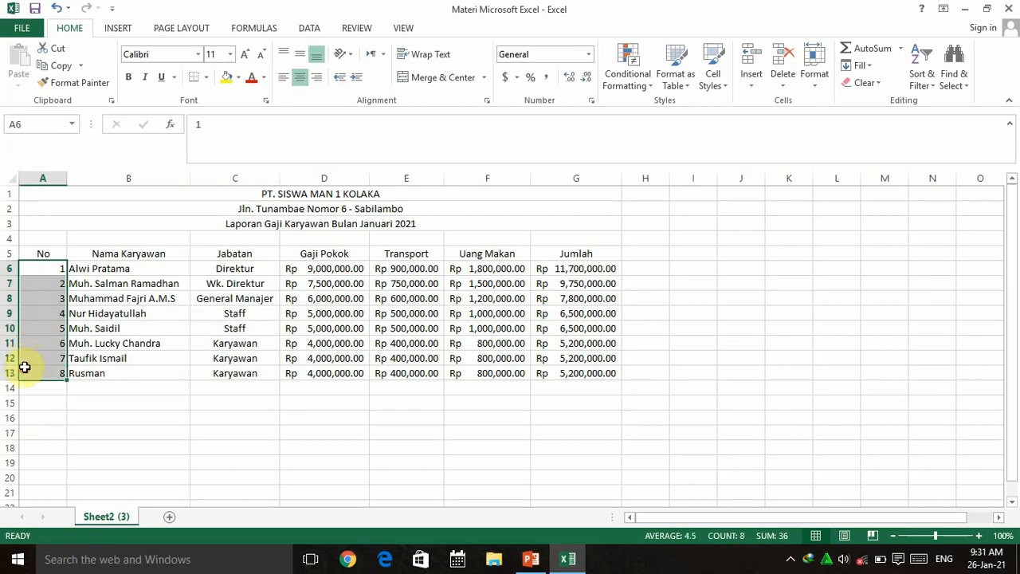
click(299, 77)
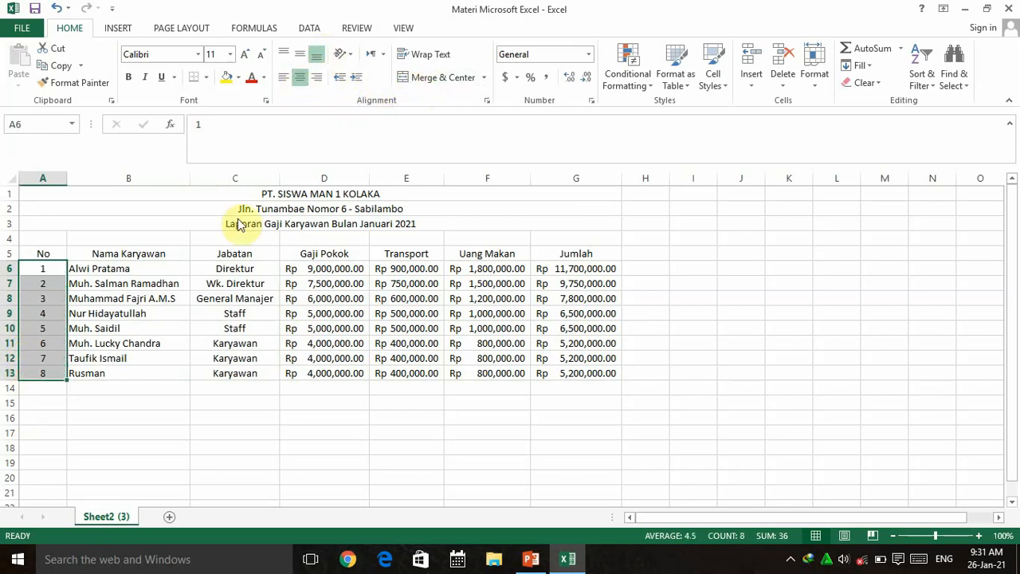
drag(67, 178, 58, 178)
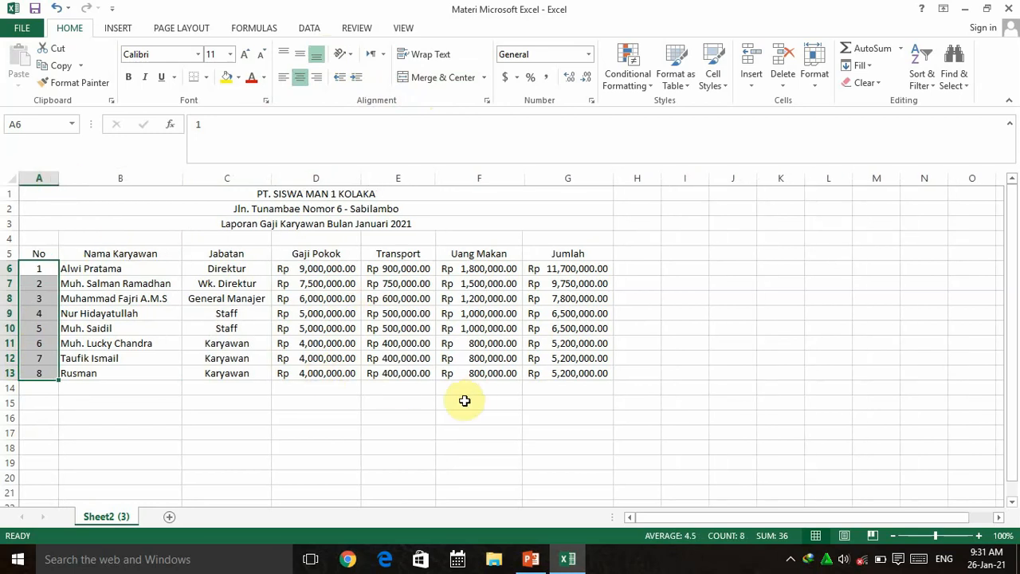
Step: Switch to PowerPoint to check the topic following text alignment, and return to an empty cell in the Excel workbook
click(545, 559)
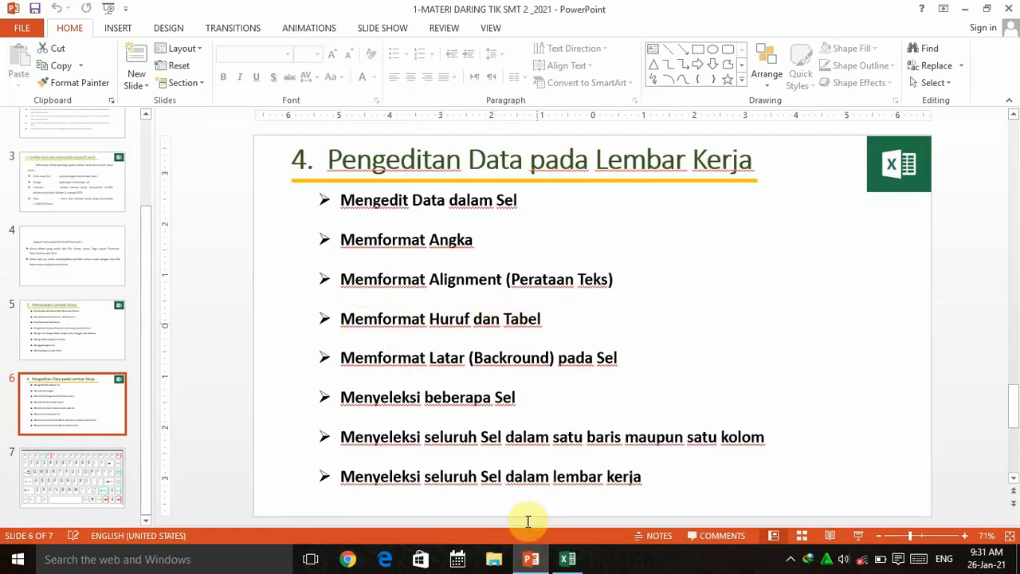
click(572, 558)
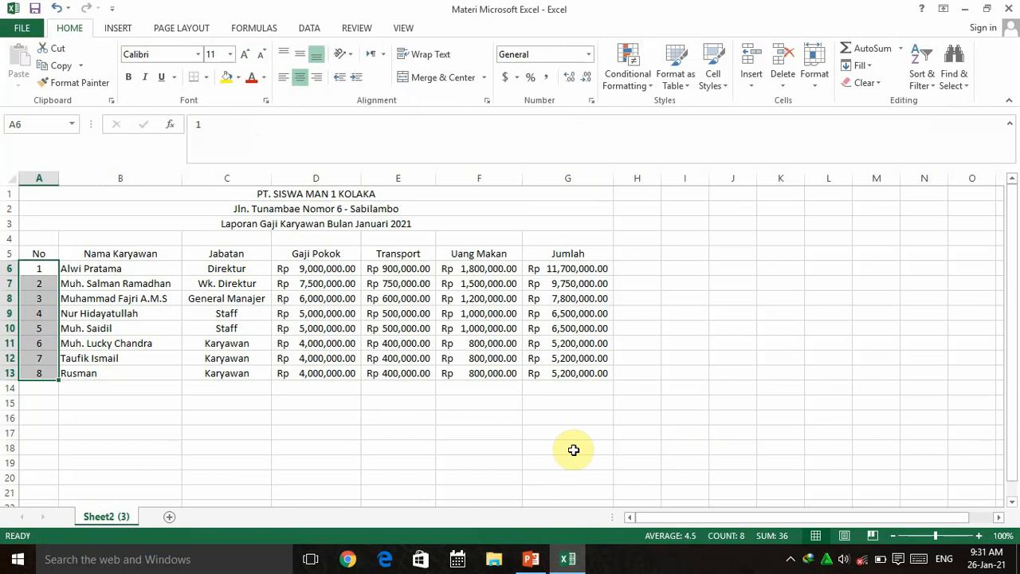
click(315, 420)
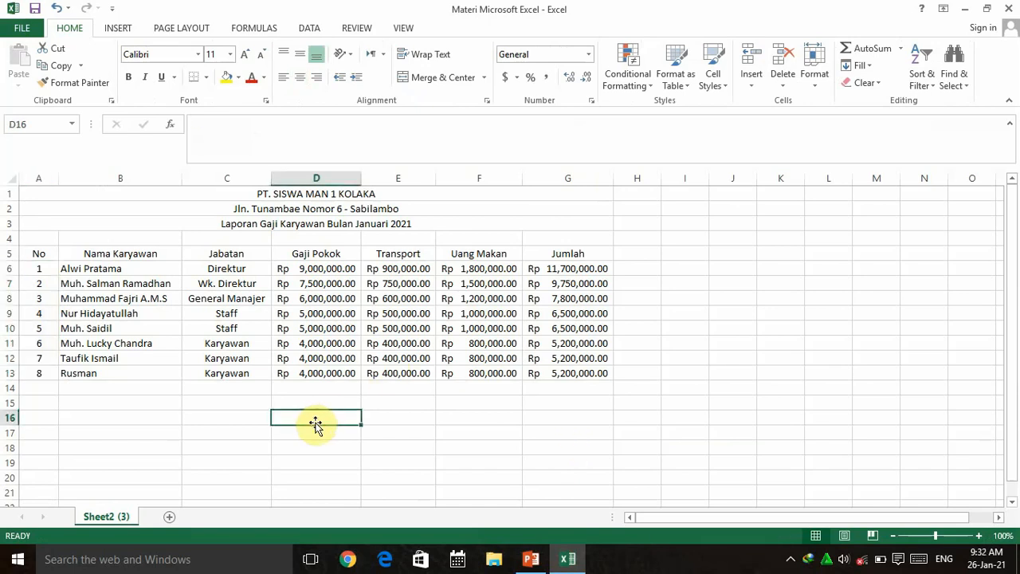
Step: Format the company name title in row 1 as bold, 14-point Arial
click(279, 195)
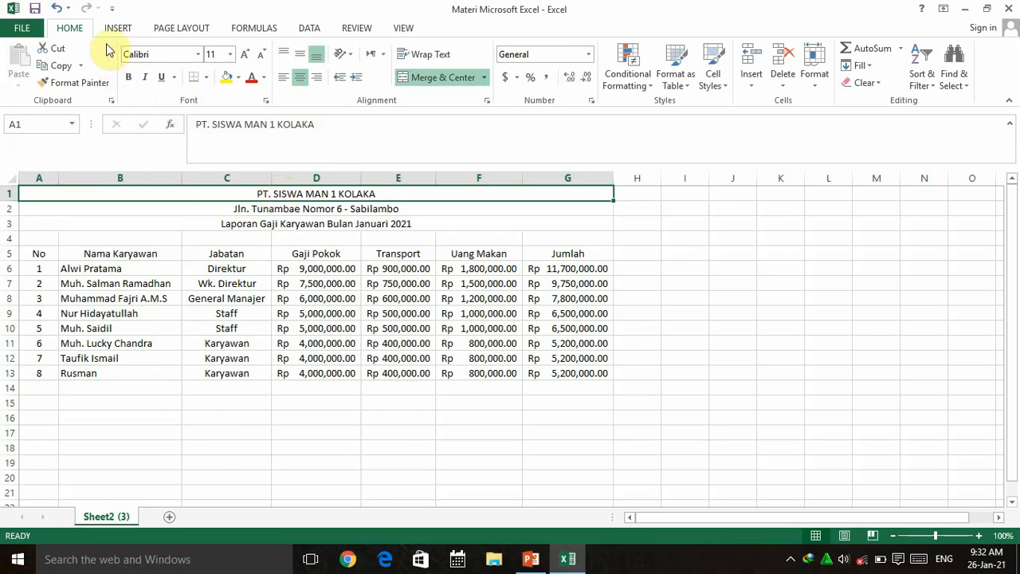
click(128, 79)
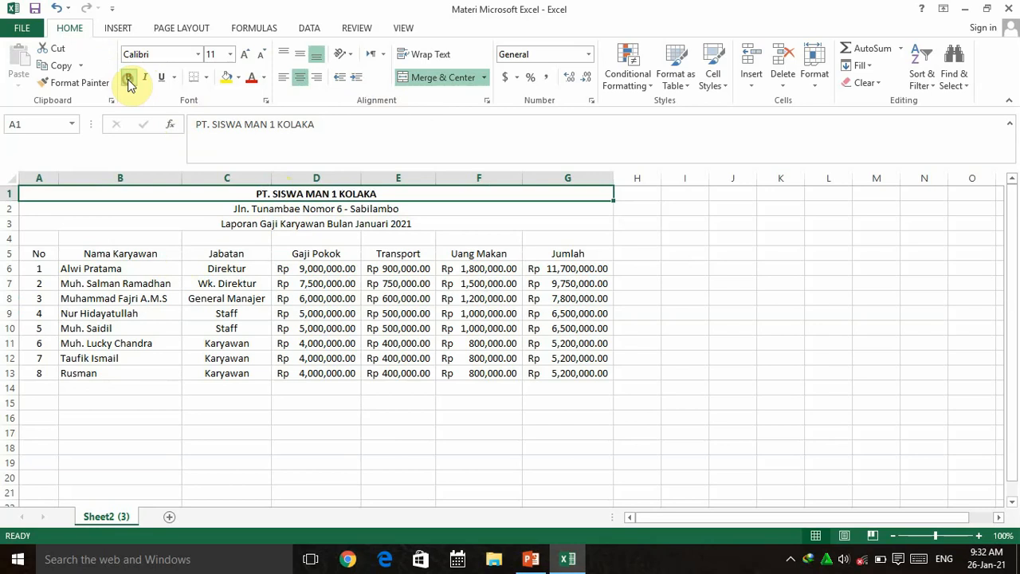
click(230, 54)
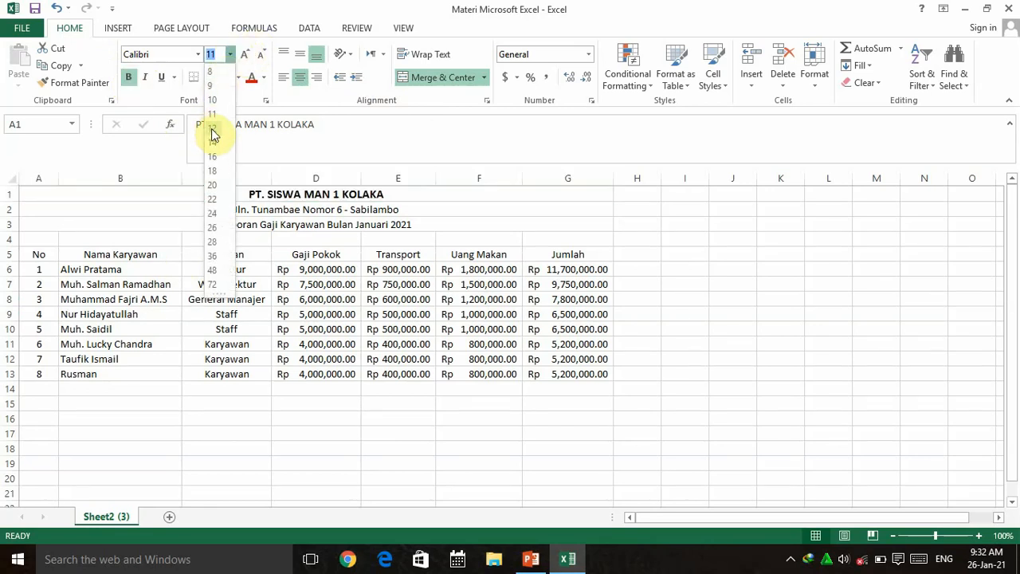
click(212, 142)
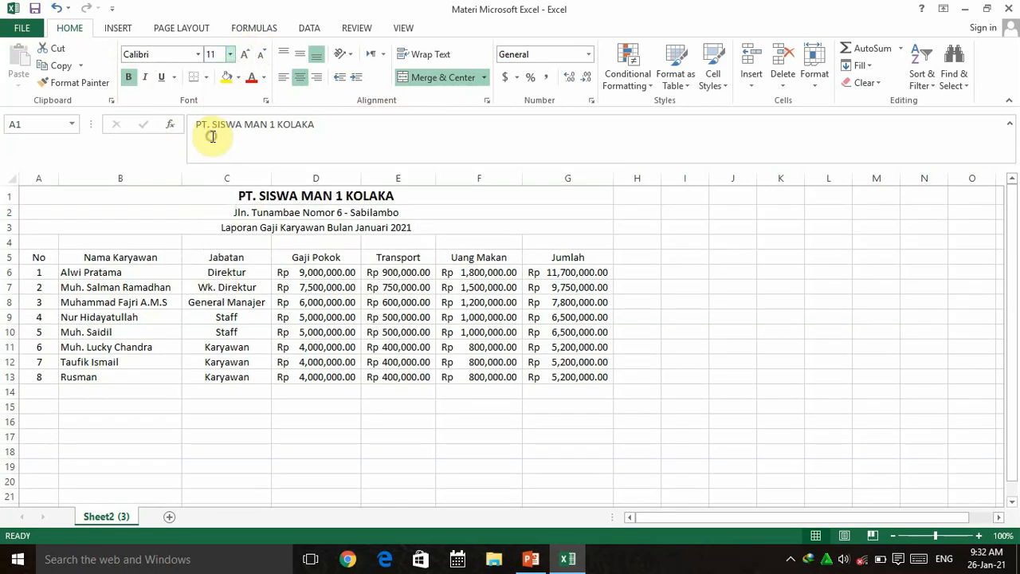
click(198, 57)
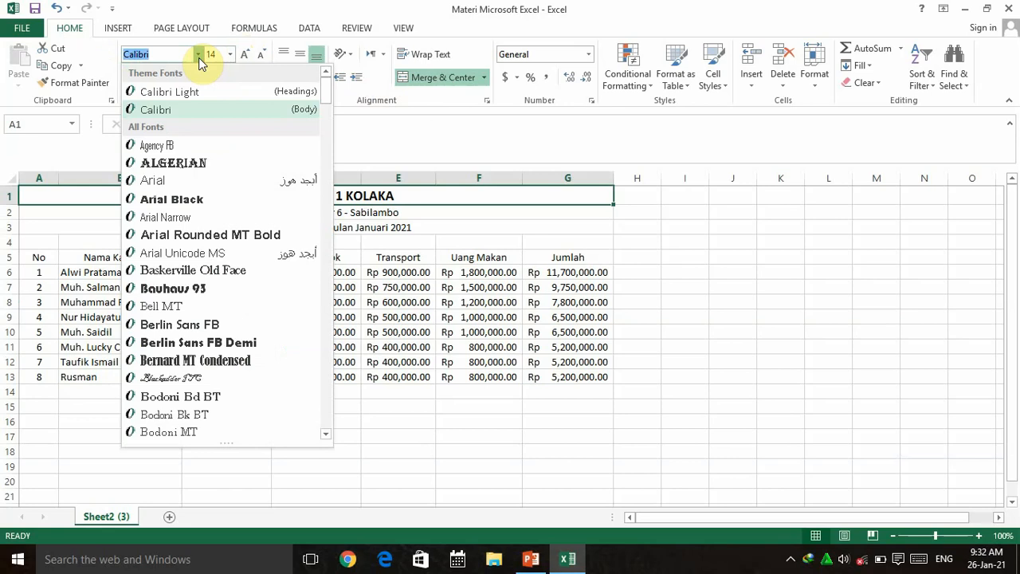
click(164, 183)
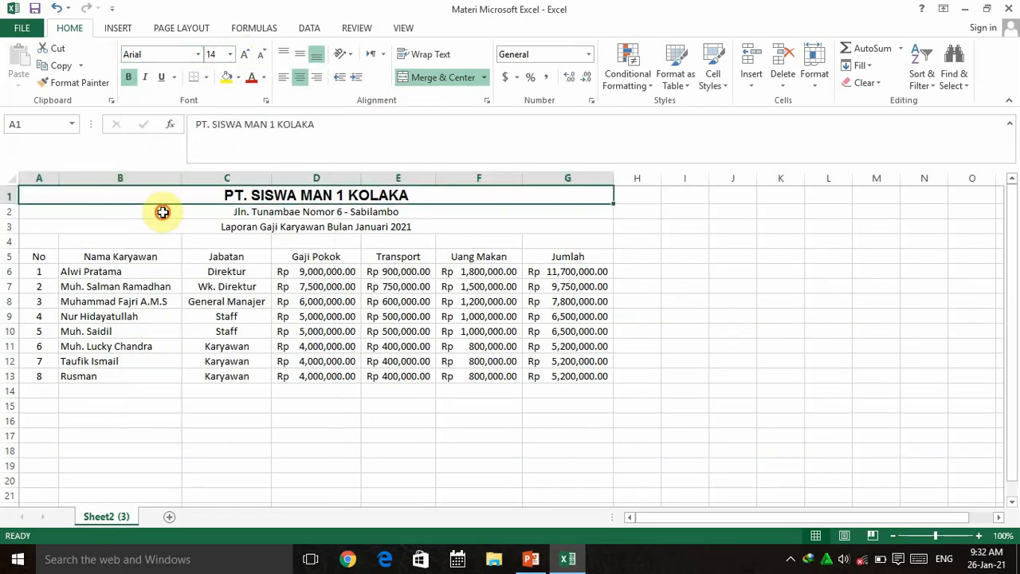
Step: Make the company address line in row 2 bold and set its font to Arial Narrow
click(162, 212)
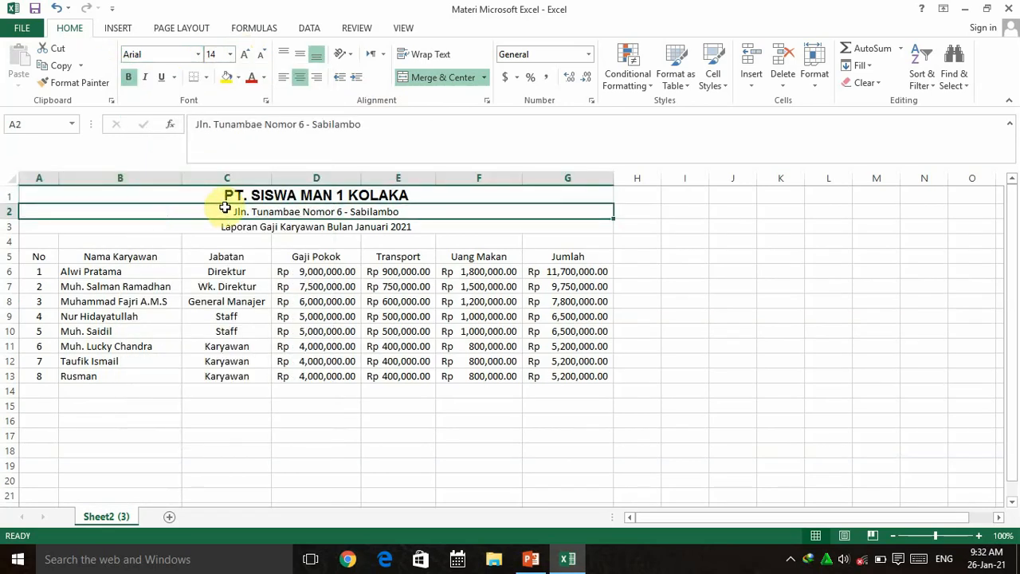
click(130, 77)
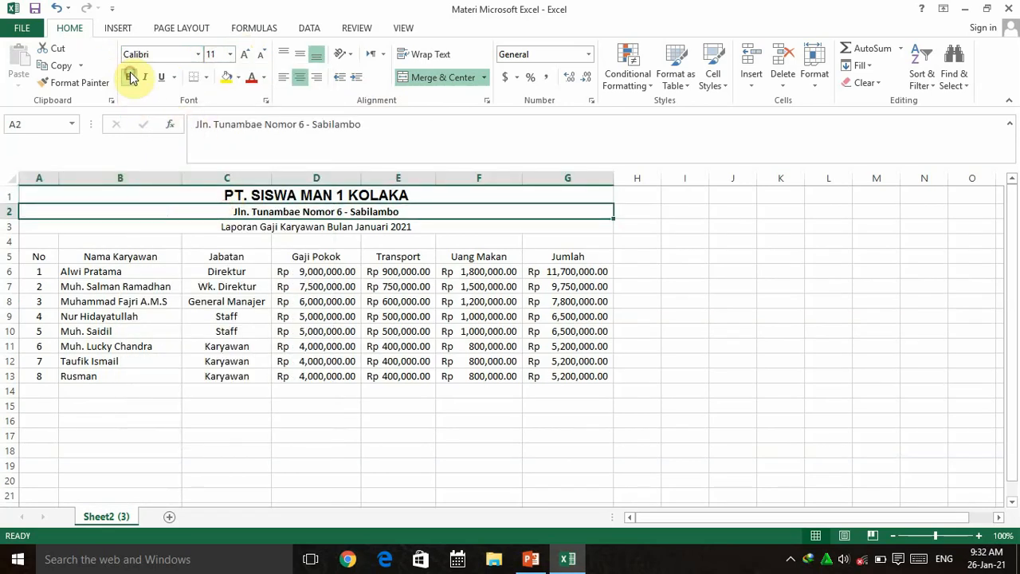
click(199, 53)
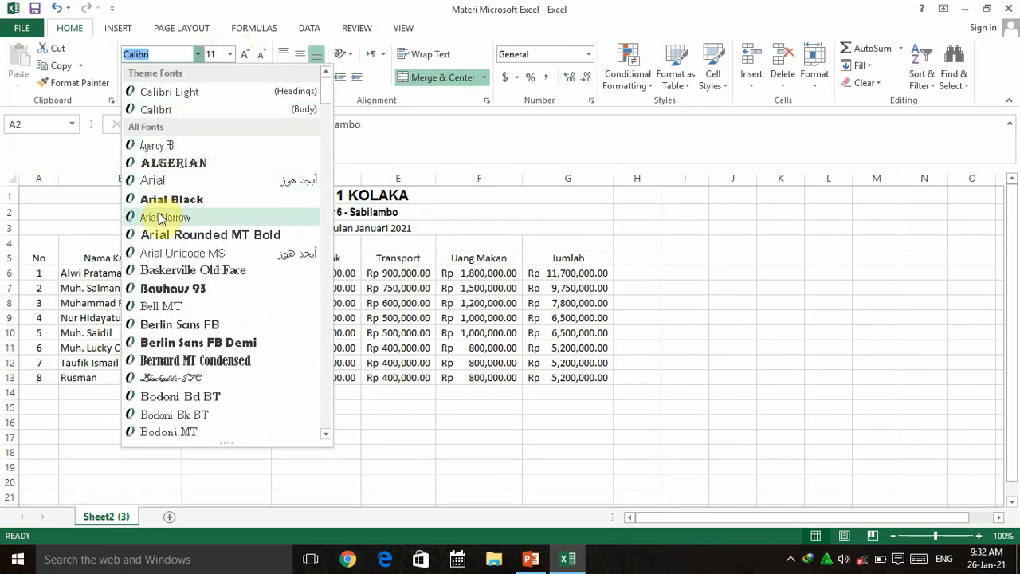
click(162, 217)
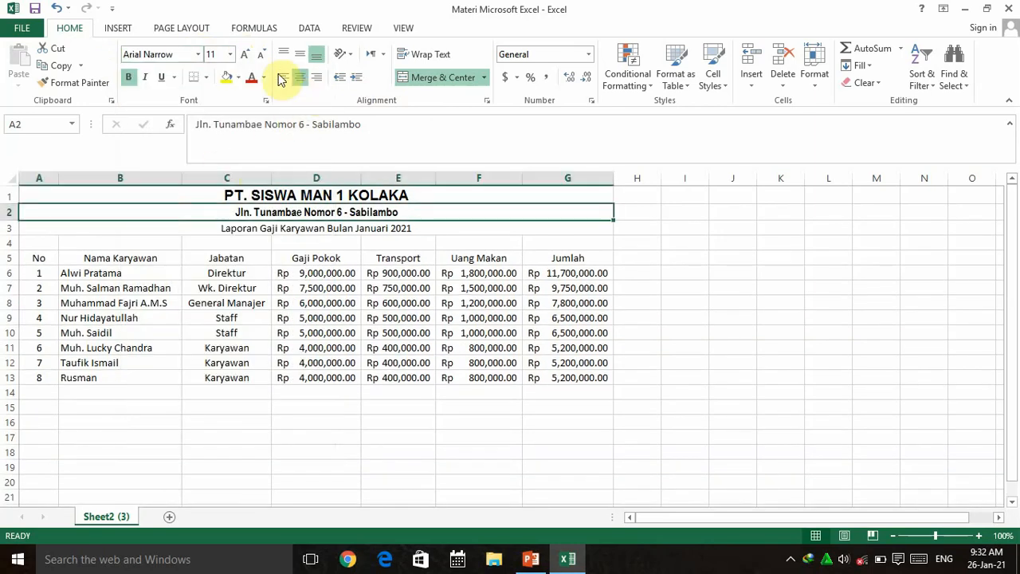
Step: Set the report title "Laporan Gaji Karyawan Bulan Januari 2021" in row 3 to Bell MT at size 14
click(216, 227)
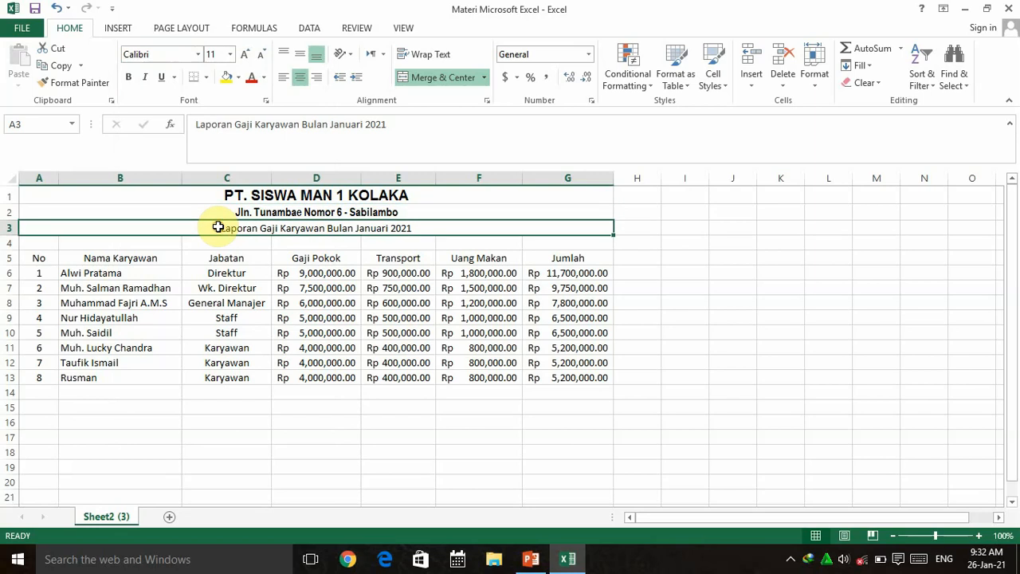
click(200, 54)
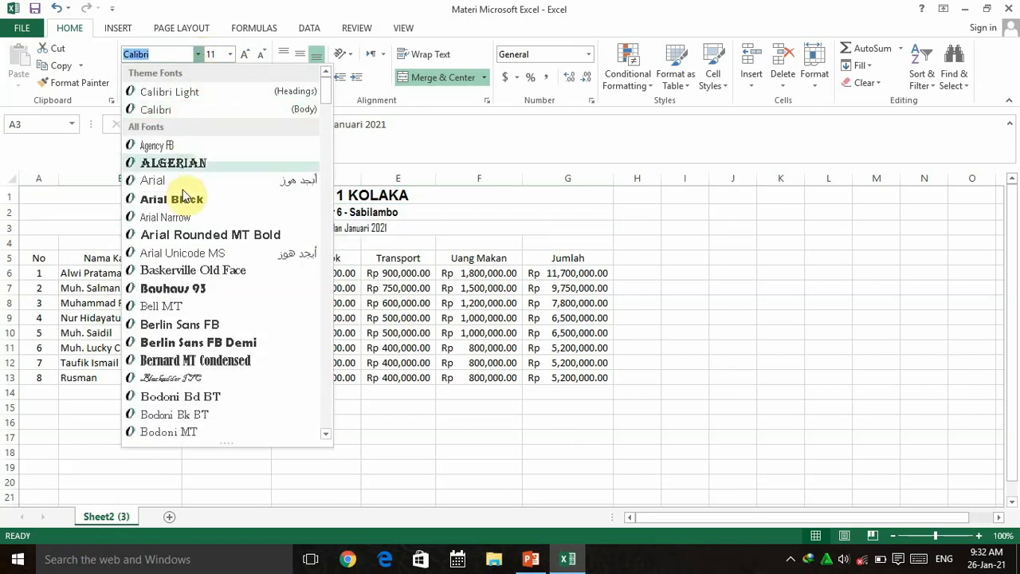
click(179, 308)
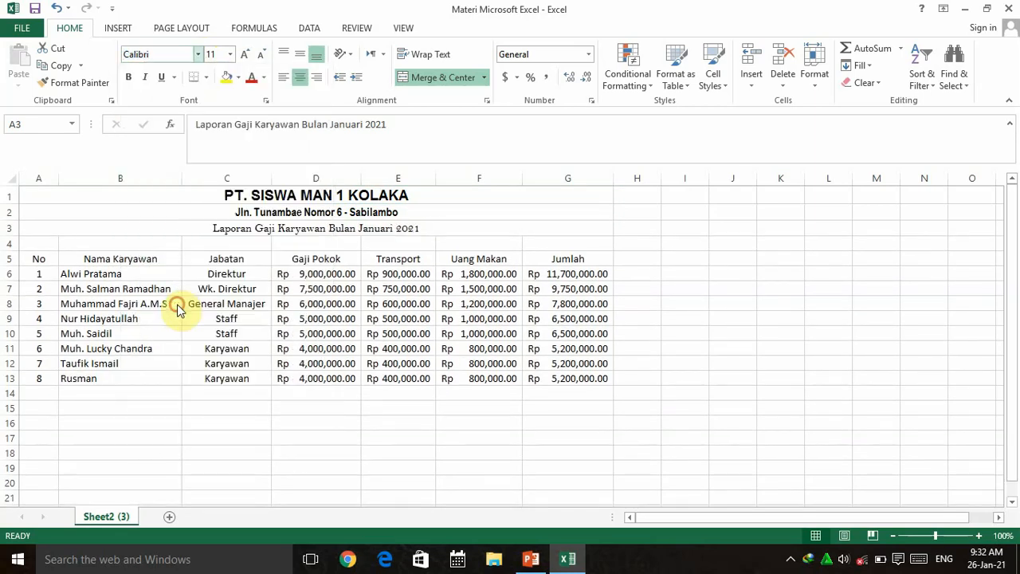
click(229, 56)
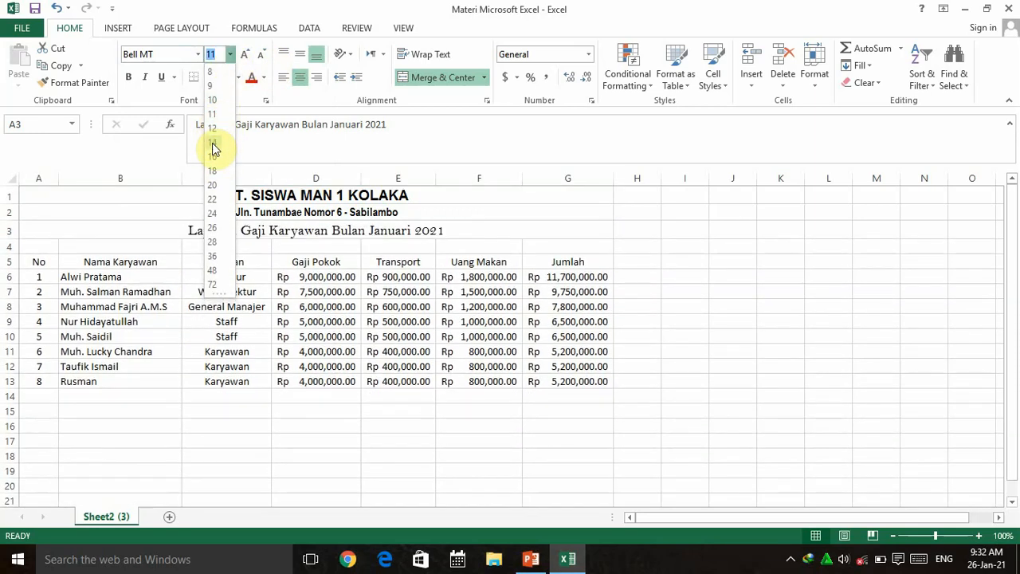
click(212, 142)
click(666, 250)
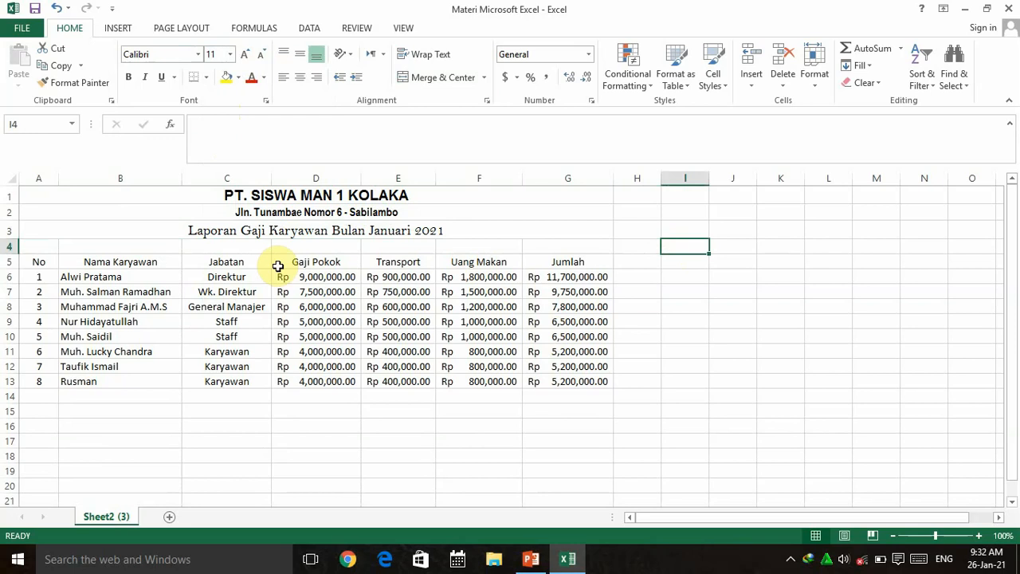
Step: Try italics on the table headings in A5:G5, and settle on bold, non-italic Arial Narrow for them
drag(39, 263, 550, 263)
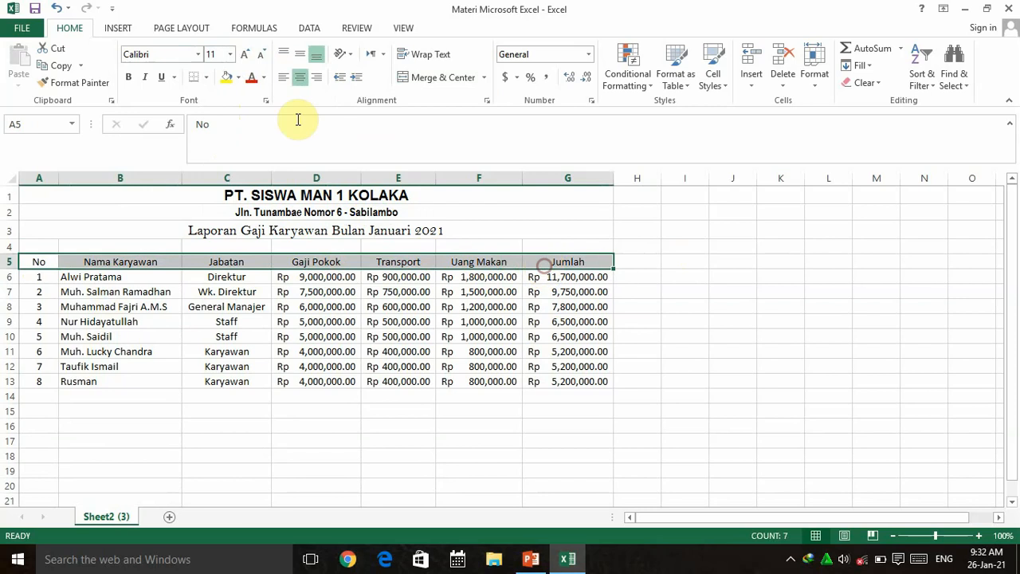
click(127, 79)
click(145, 79)
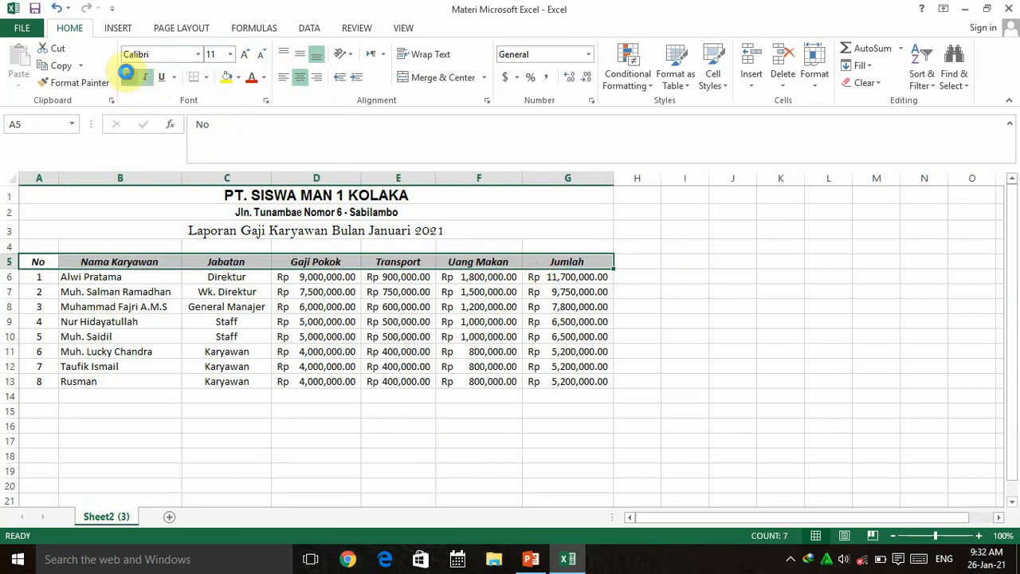
click(128, 76)
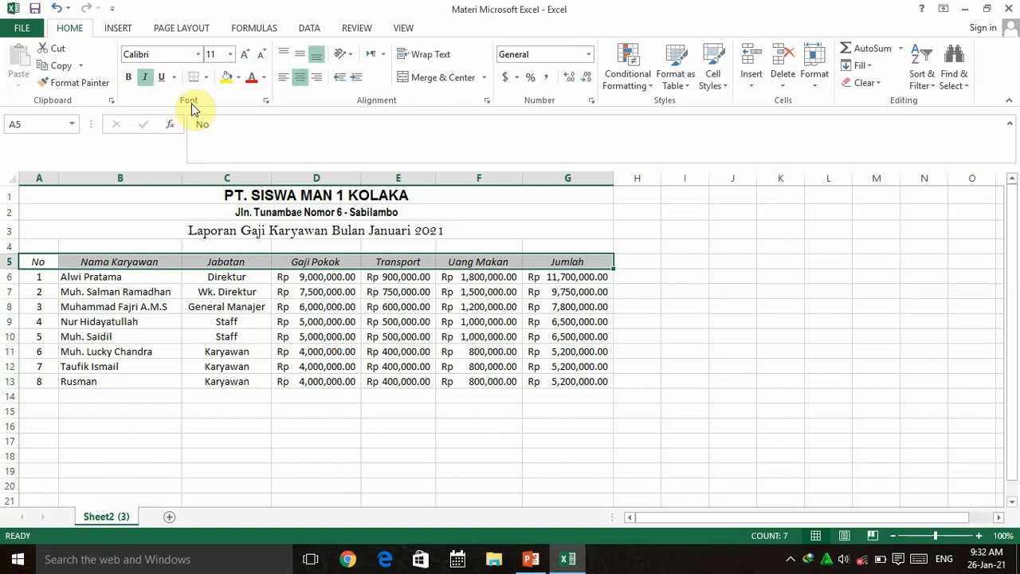
click(198, 54)
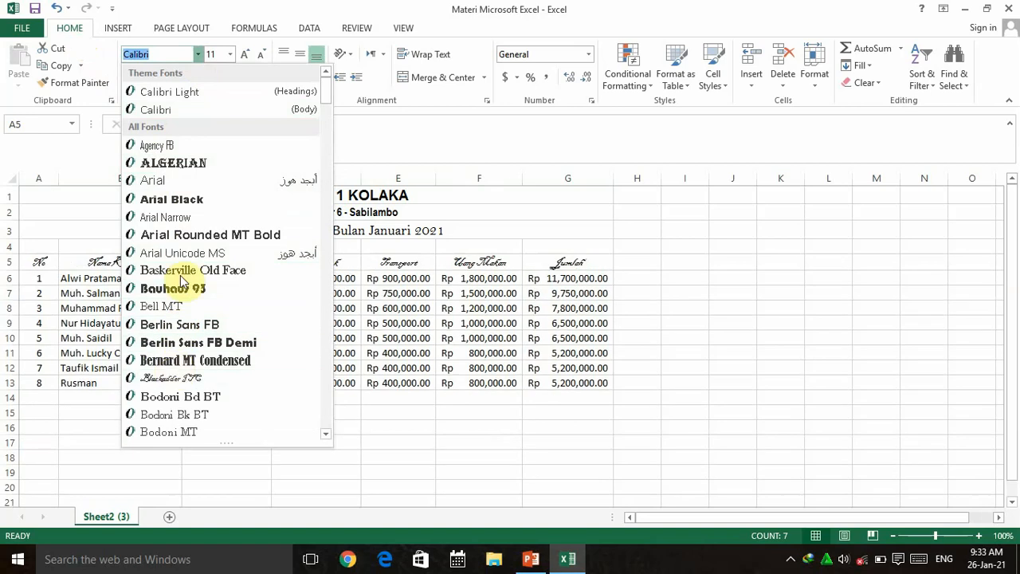
click(163, 218)
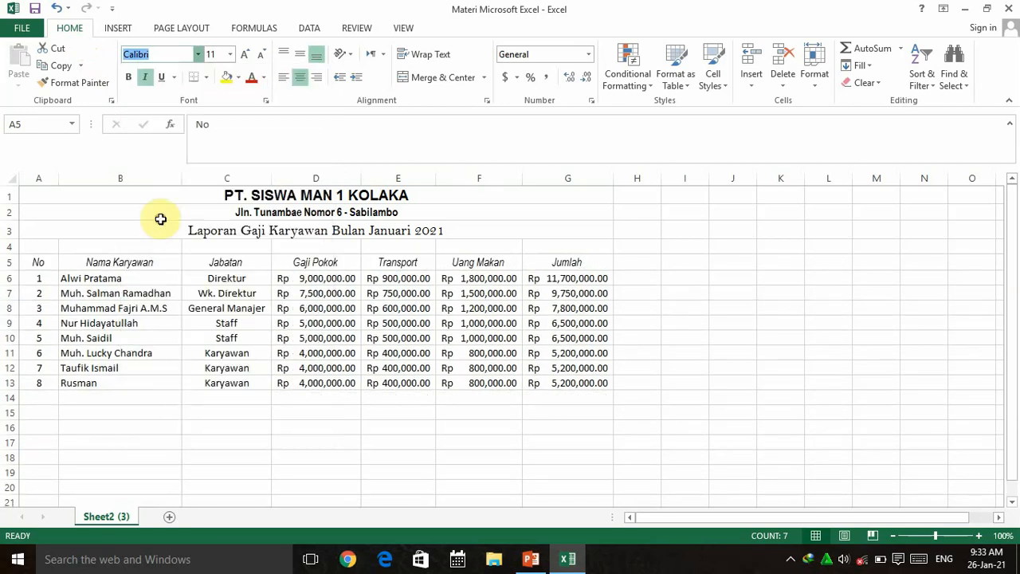
click(147, 80)
click(130, 80)
click(685, 307)
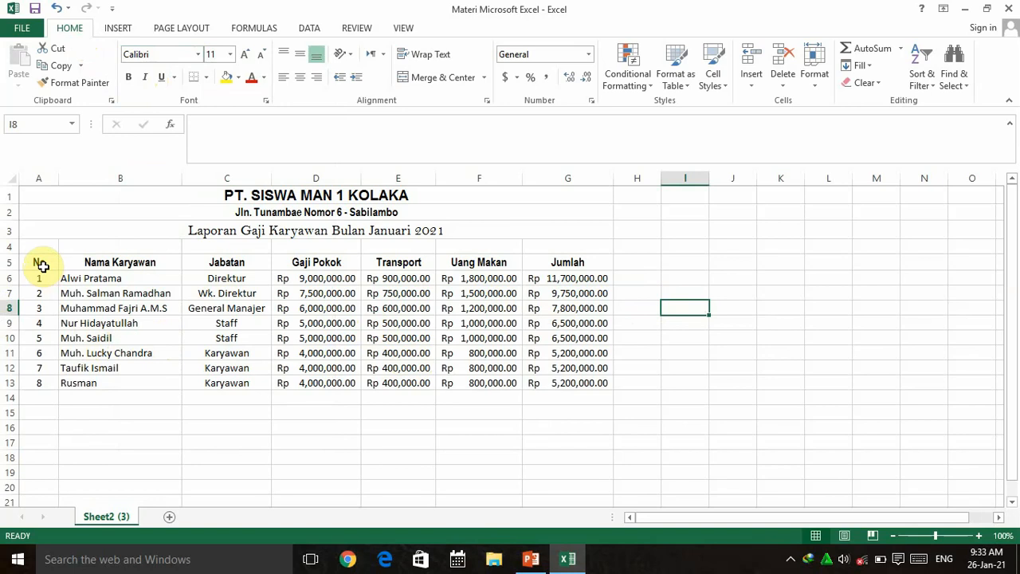
Step: Apply All Borders to the whole salary table, cells A5:G13
click(42, 264)
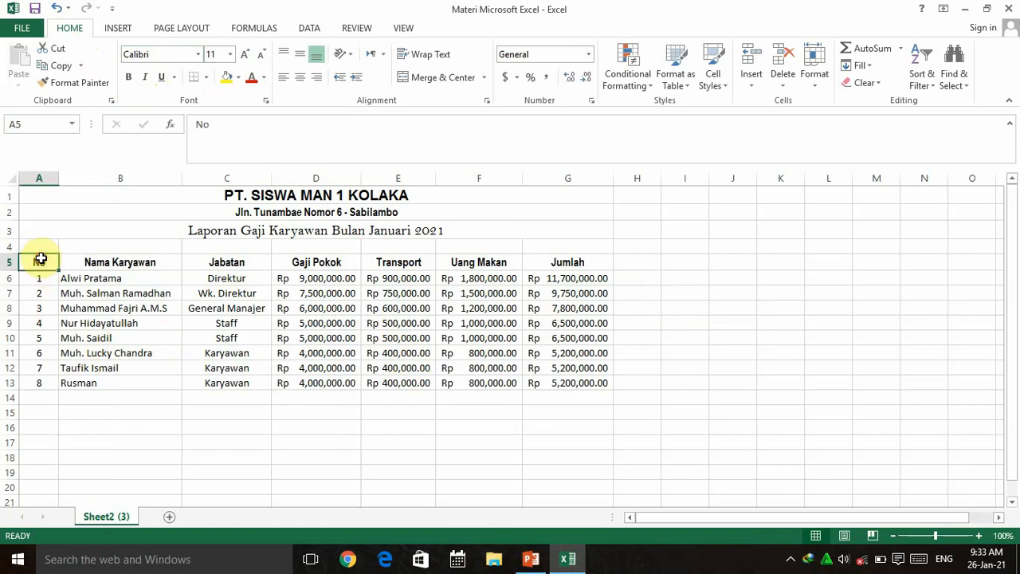
drag(41, 262, 577, 381)
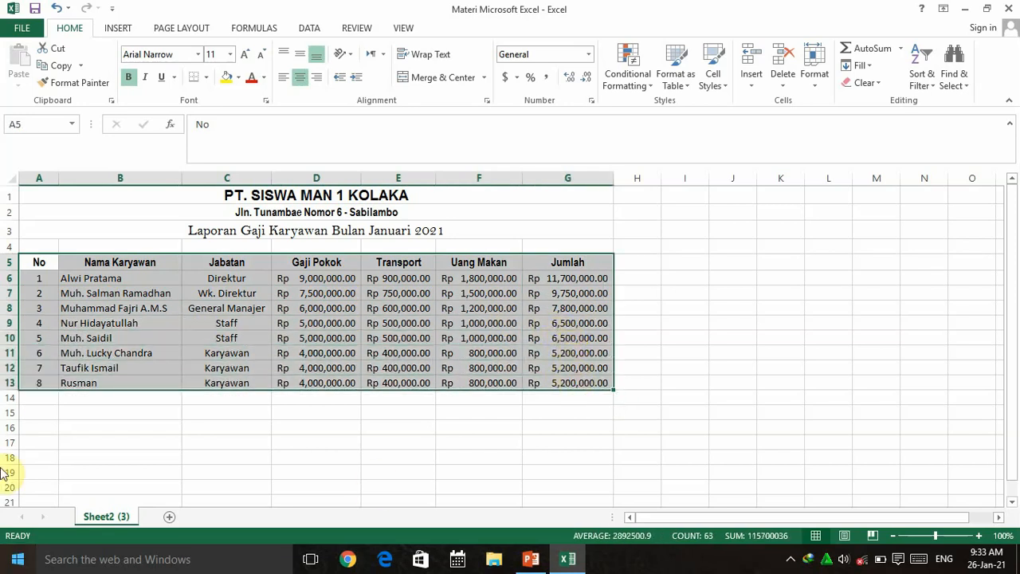
click(209, 77)
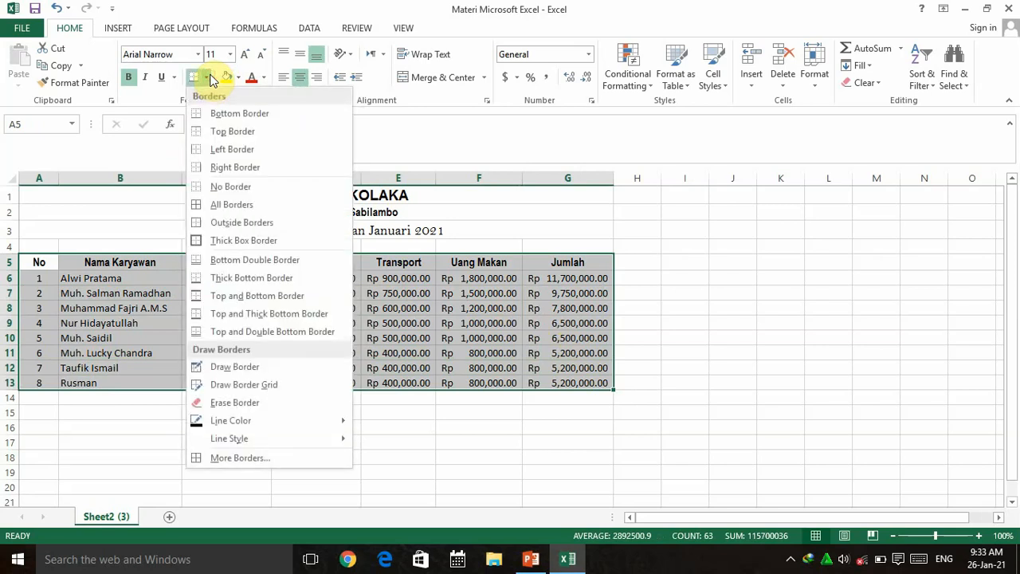
click(233, 206)
click(364, 428)
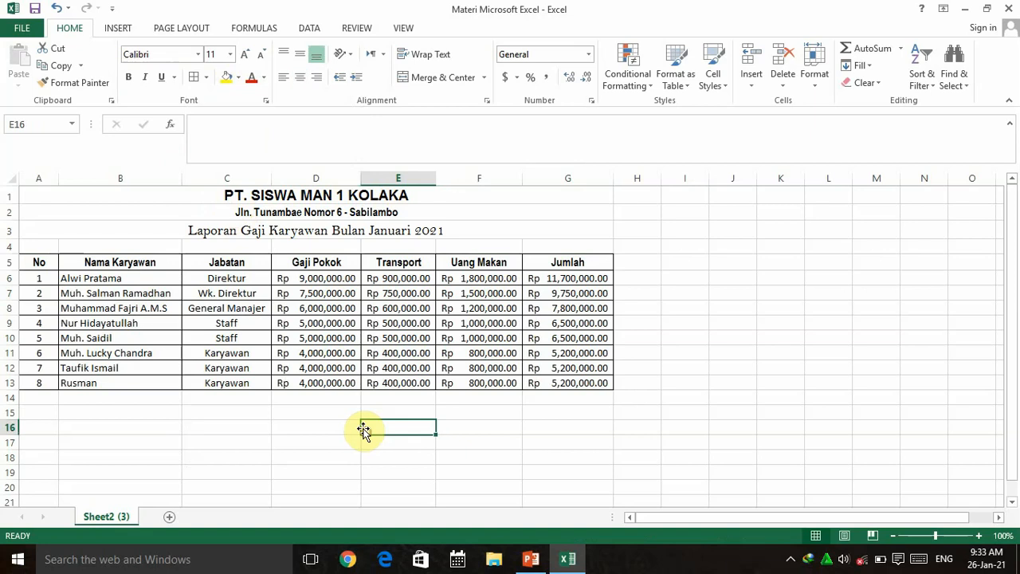
Step: In the Format Cells border settings for A5:G13, set a double line on the outer edges and the inner vertical dividers
drag(43, 260, 583, 376)
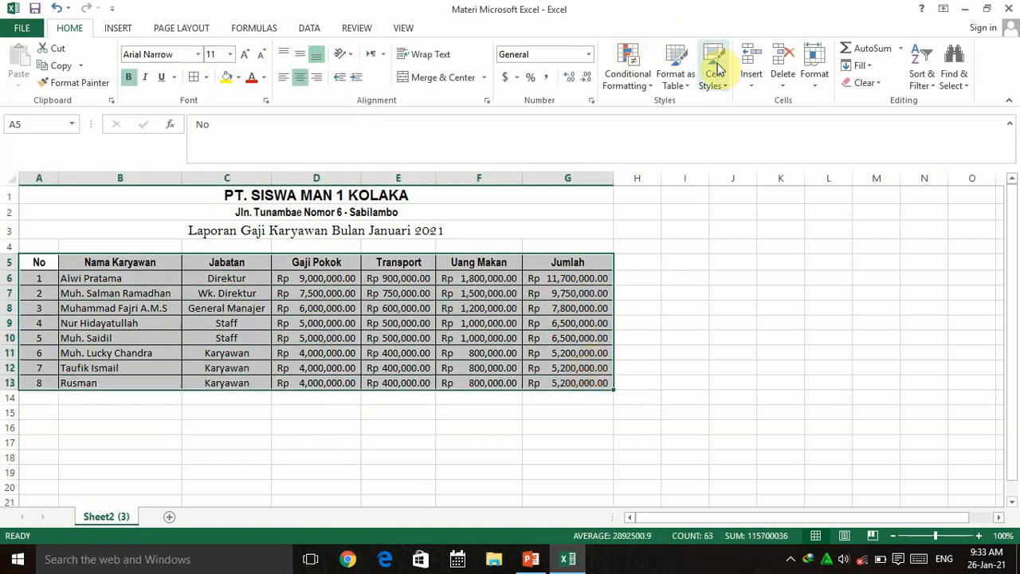
click(822, 91)
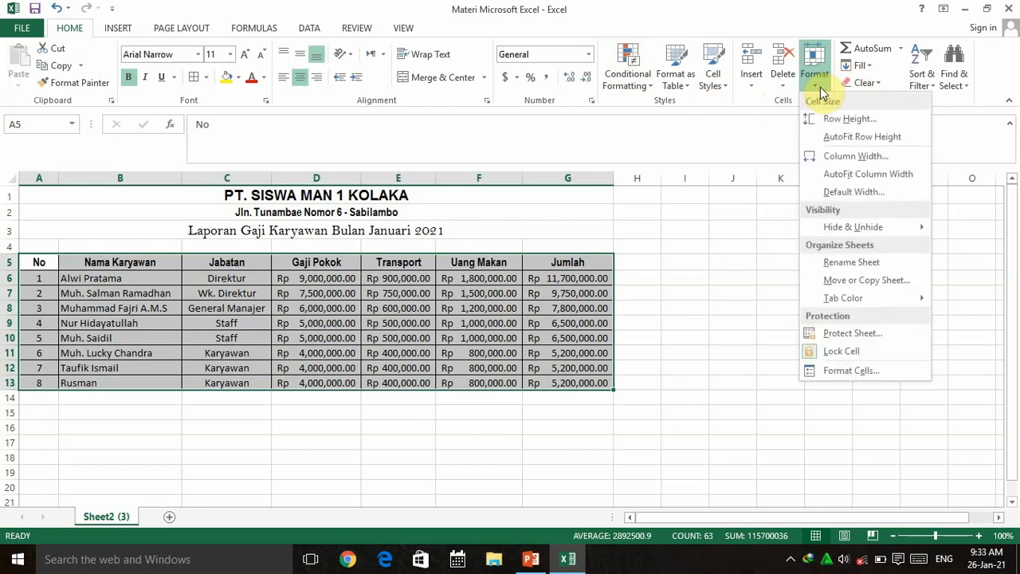
click(850, 369)
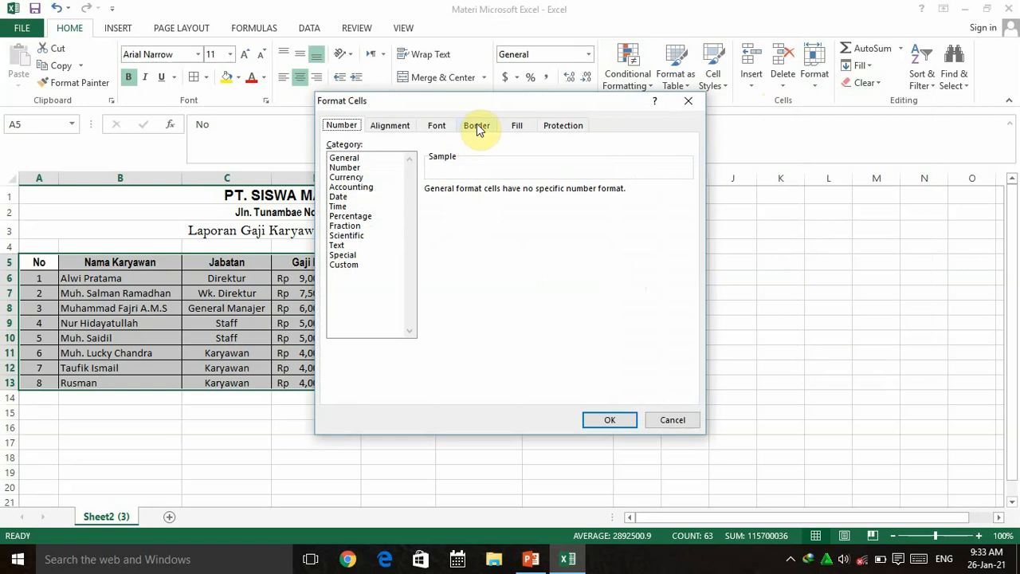
click(477, 127)
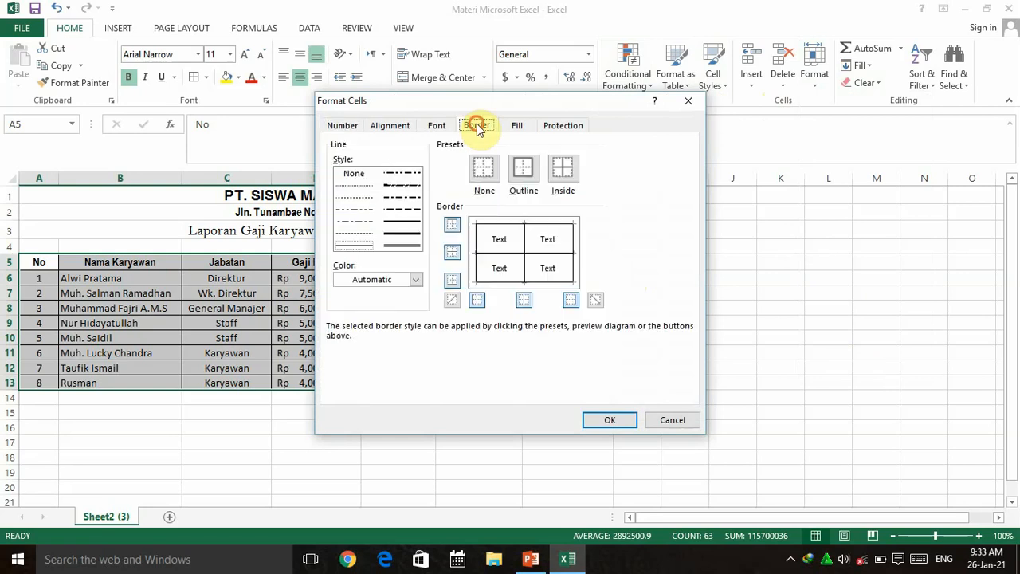
click(394, 242)
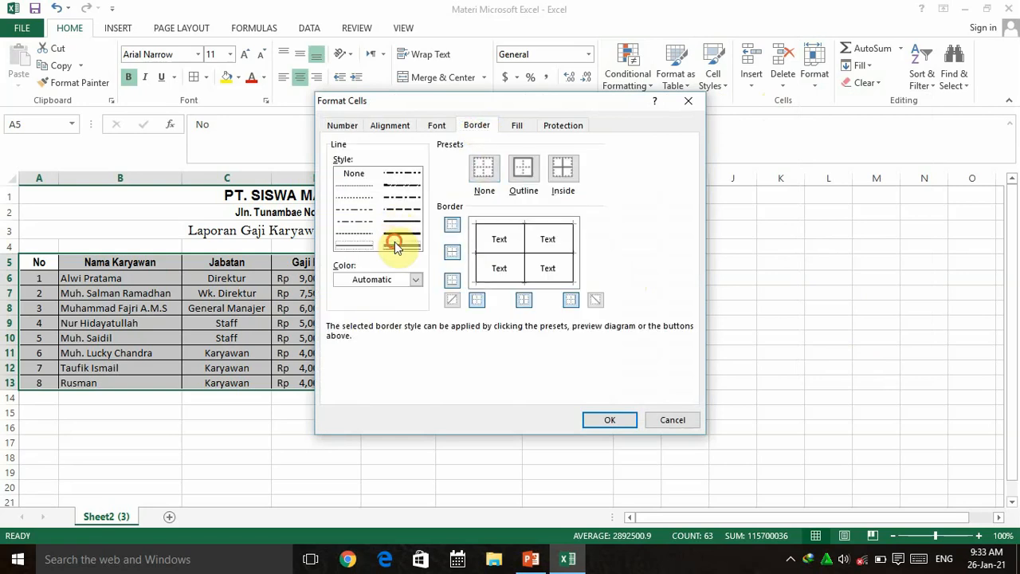
click(477, 243)
click(519, 225)
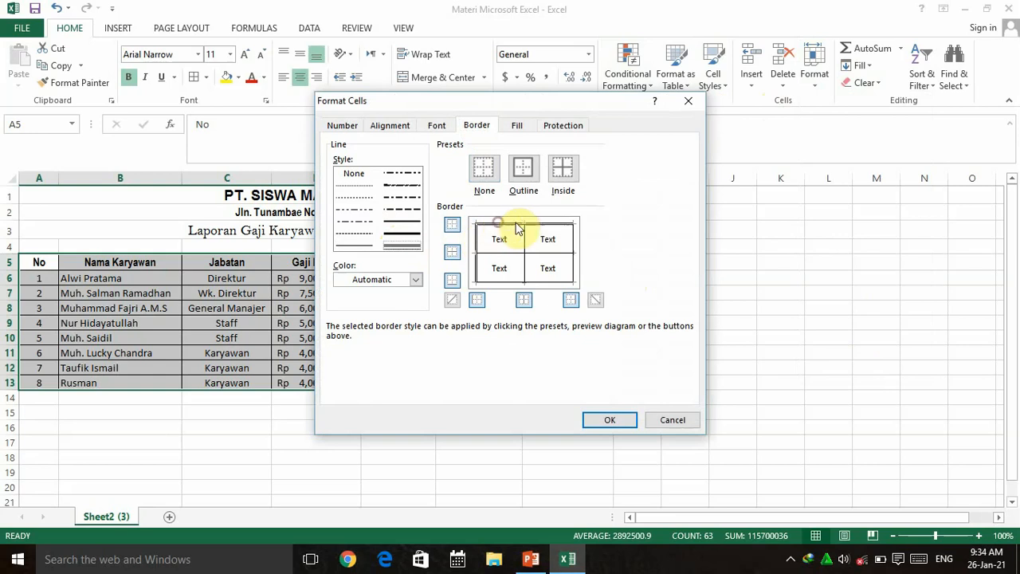
click(568, 239)
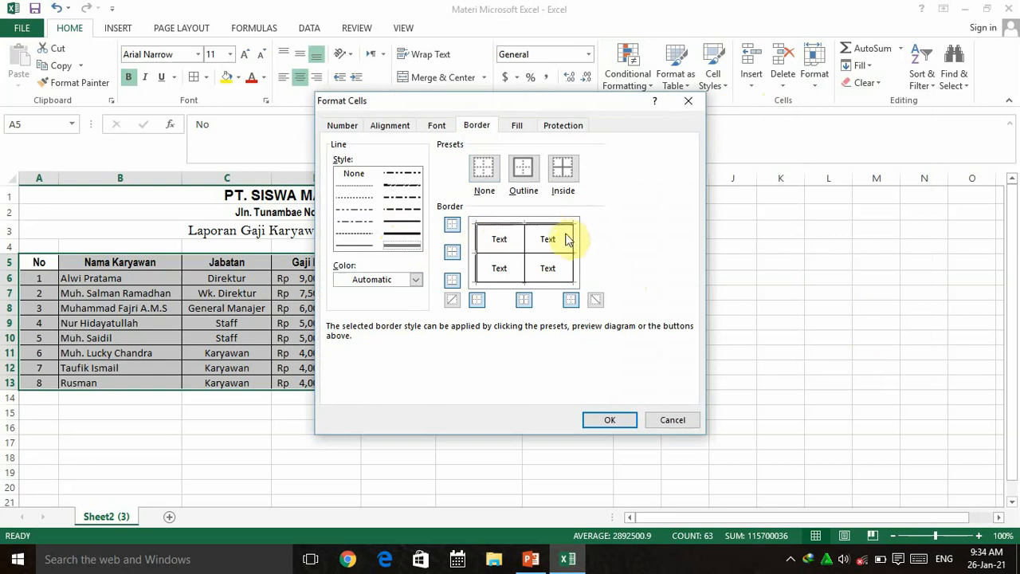
click(523, 240)
click(504, 254)
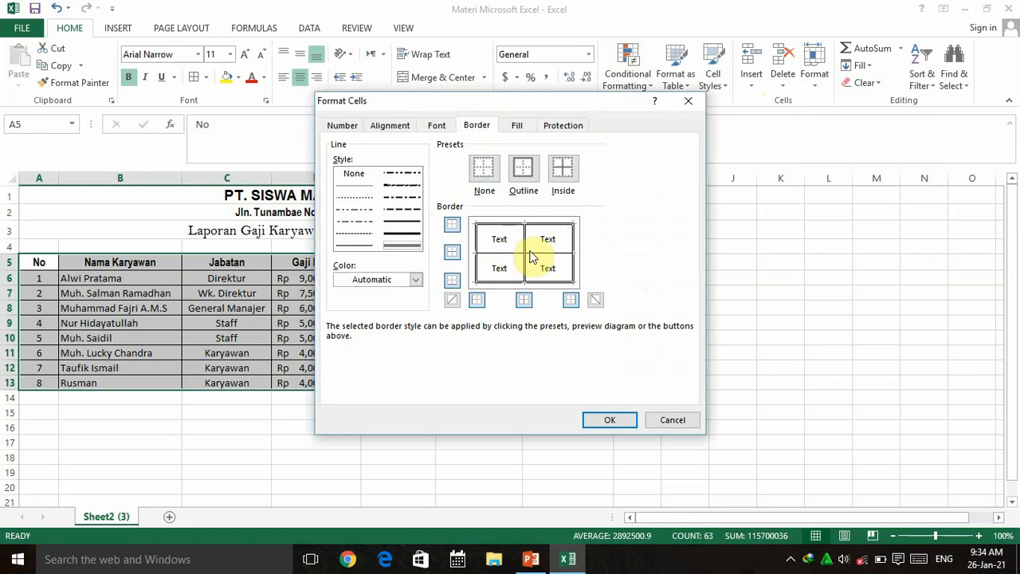
Step: Change the table's inner vertical dividers to a medium solid line and apply the border settings
click(409, 222)
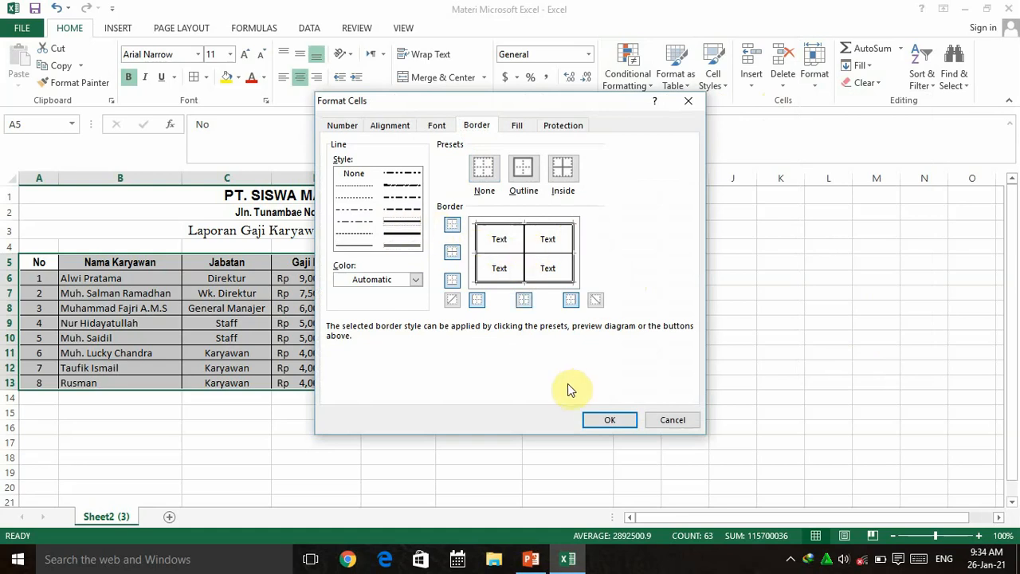
click(606, 421)
click(604, 416)
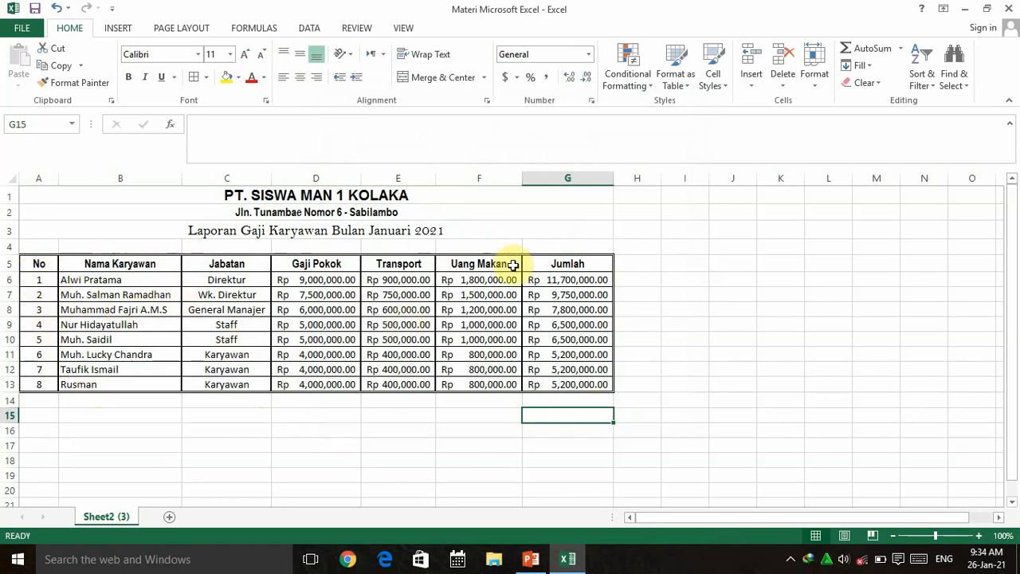
Step: Check the topic list in PowerPoint, return to Excel, and fill the table headings A5:G5 with a light blue theme colour
click(532, 561)
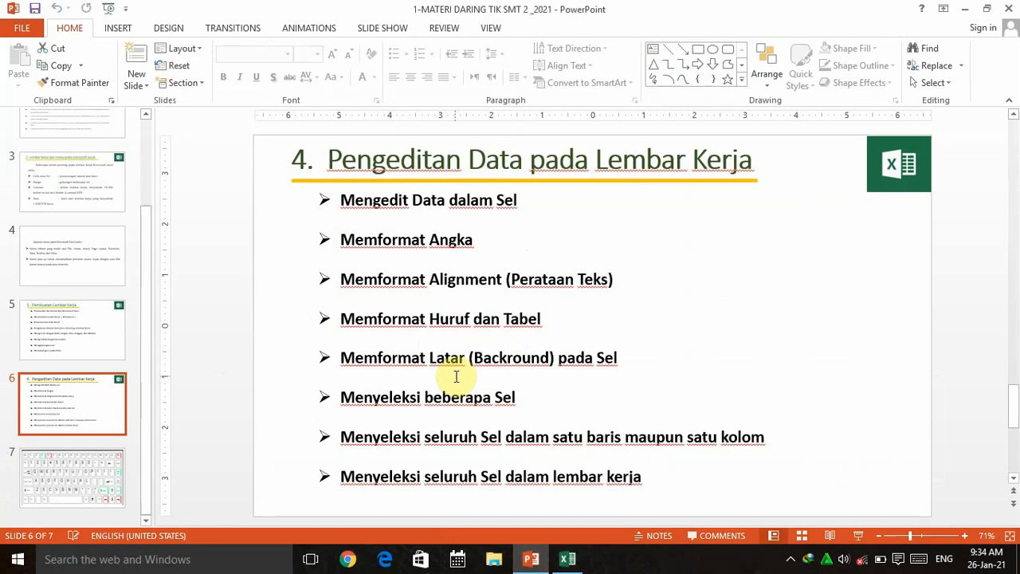
click(569, 560)
click(39, 266)
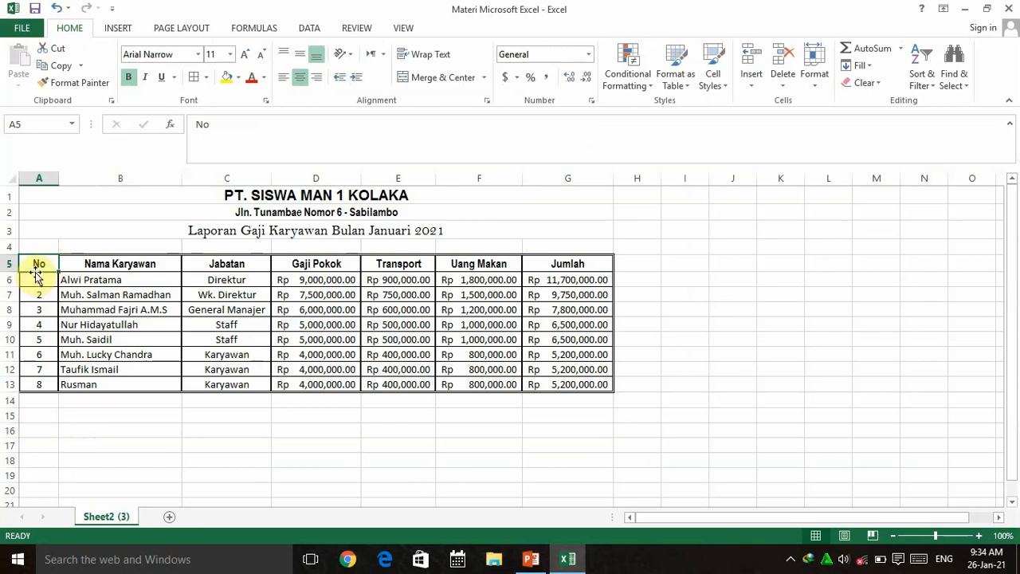
drag(39, 263, 579, 263)
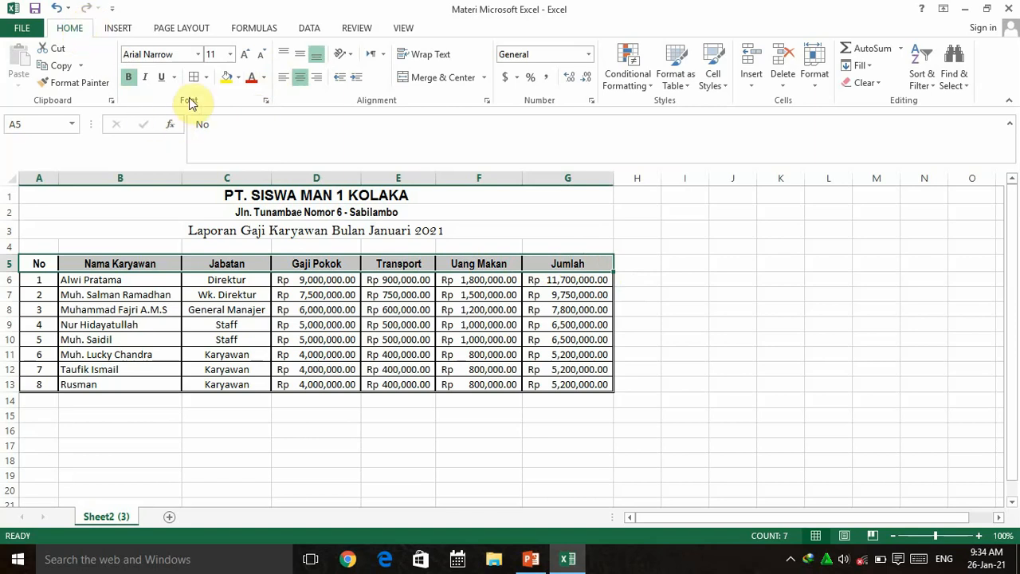
click(239, 79)
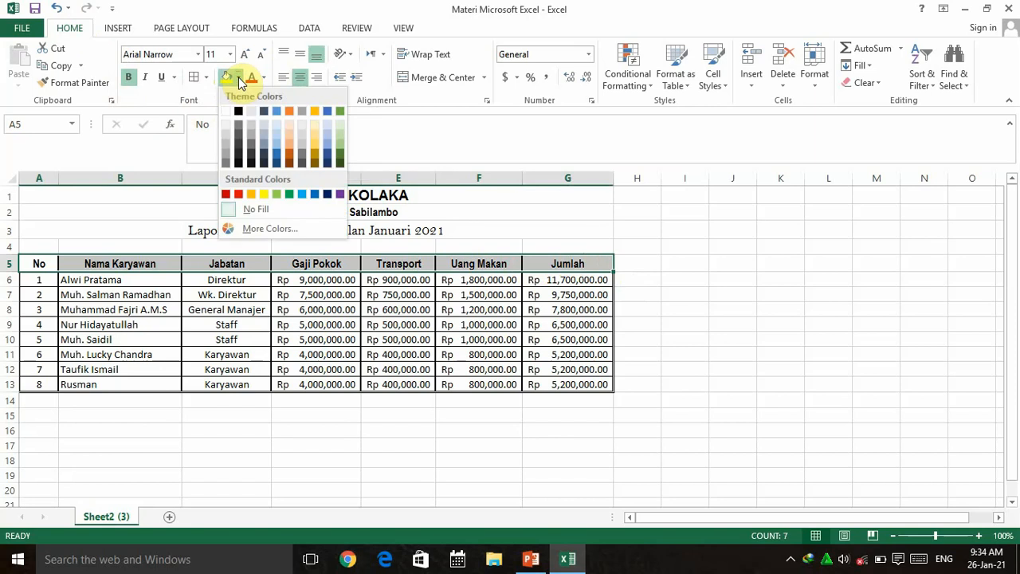
click(279, 139)
click(199, 353)
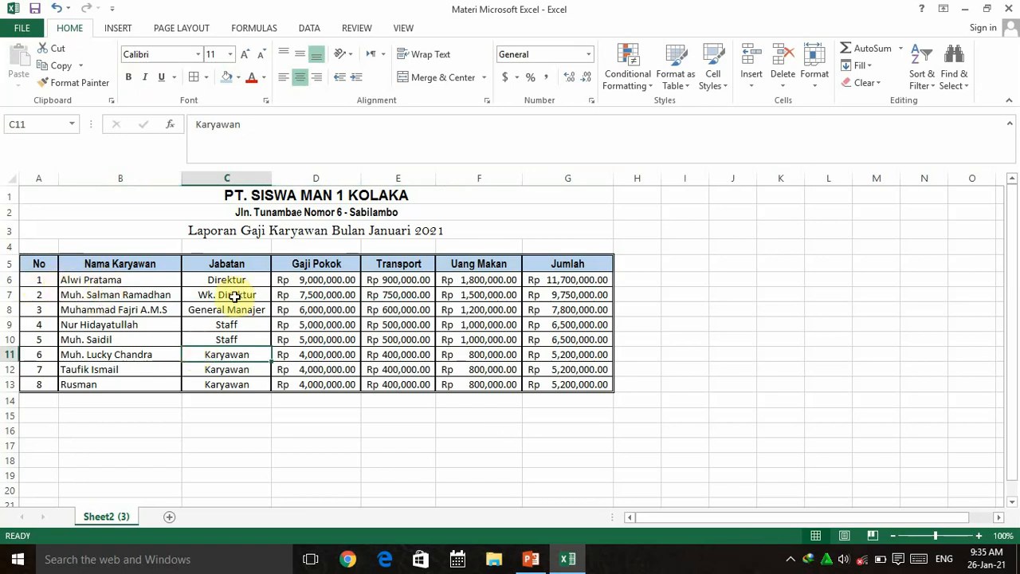
Step: Try a Gray-25%, Background 2 fill on A7:G7, preview red font colours, and undo the row and heading fills
drag(34, 296, 541, 301)
click(240, 76)
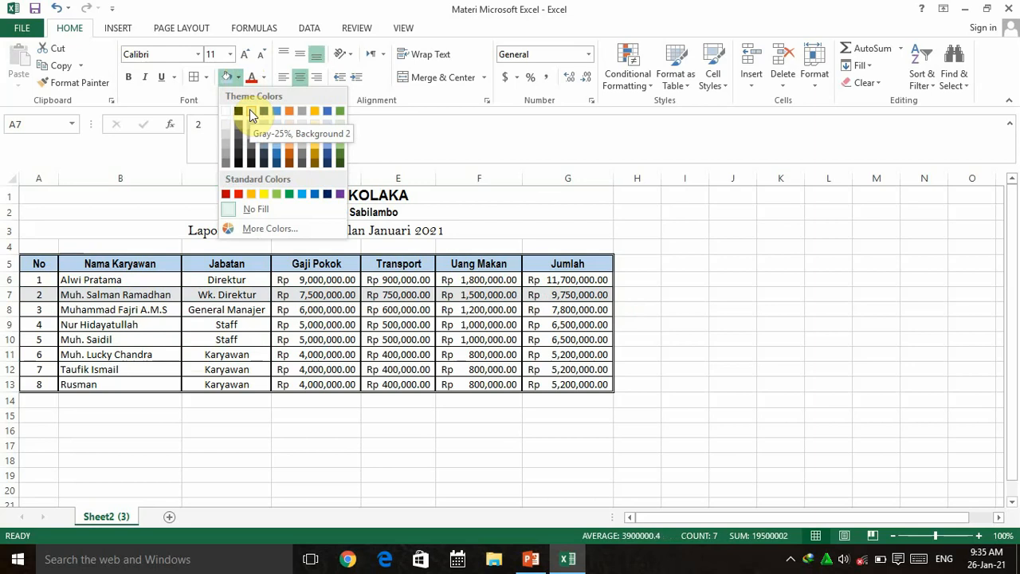
click(249, 110)
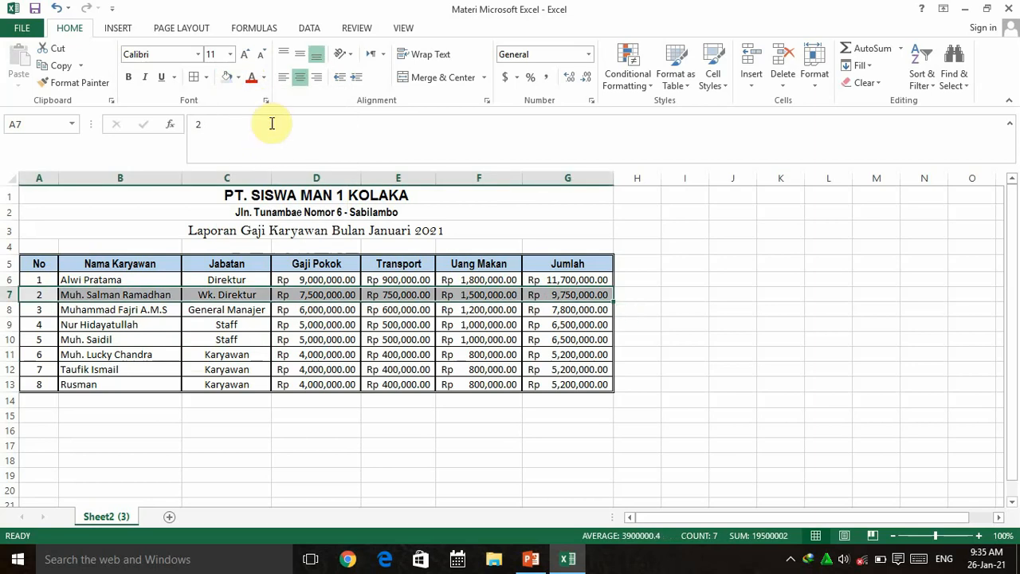
click(264, 77)
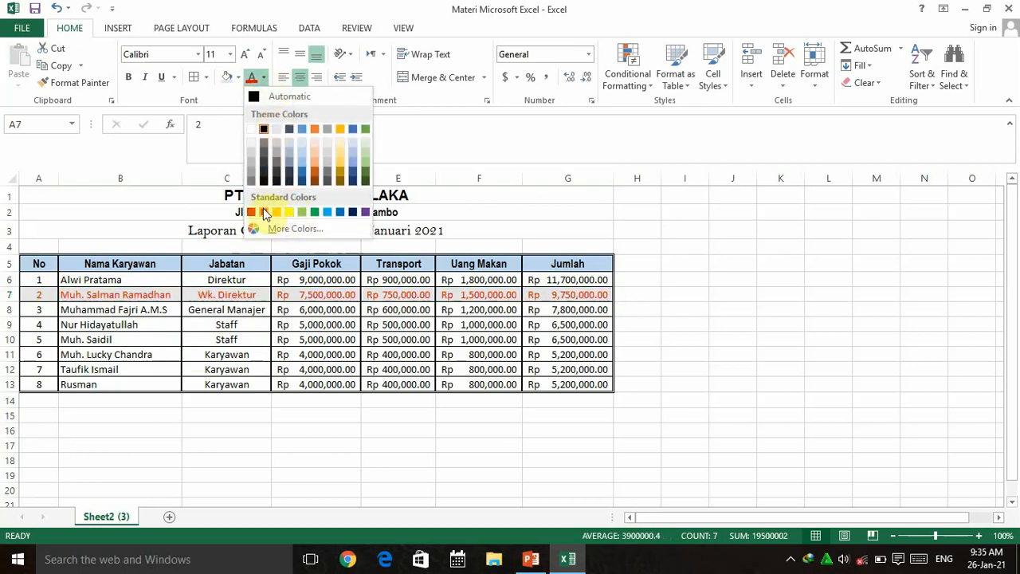
click(727, 252)
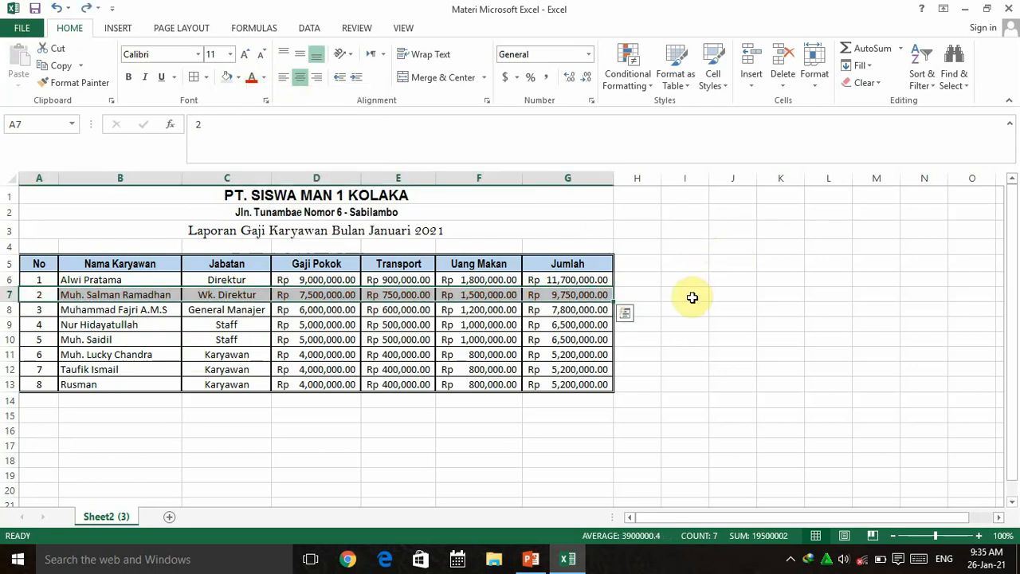
click(750, 336)
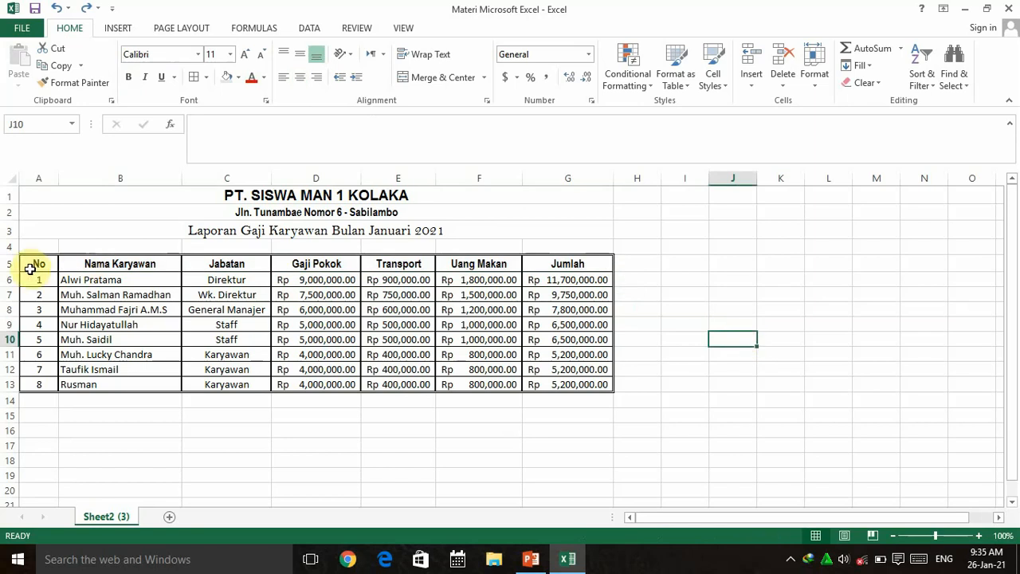
Step: Reapply a light blue theme fill to the table headings in A5:G5
drag(30, 269, 565, 271)
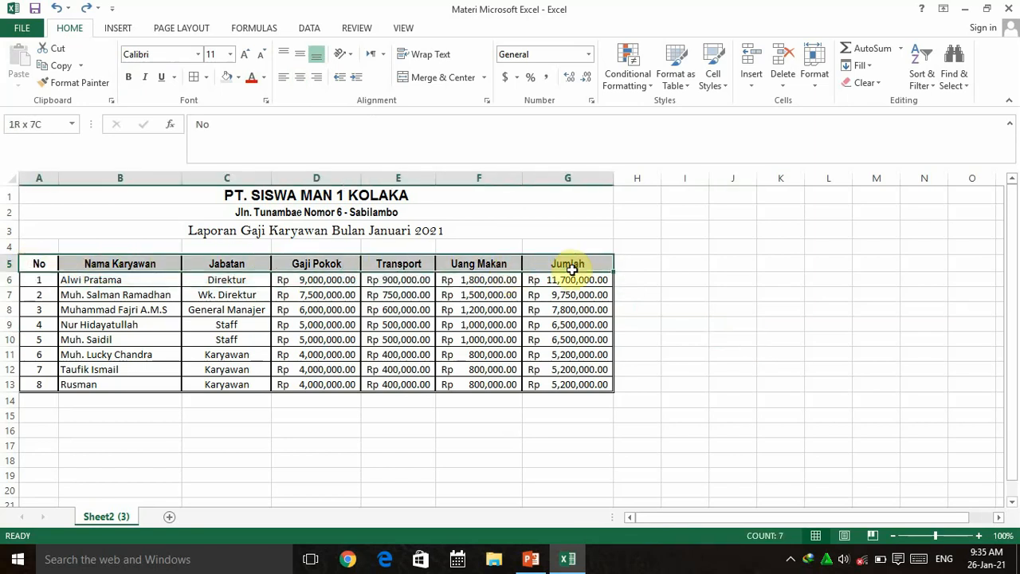
click(239, 77)
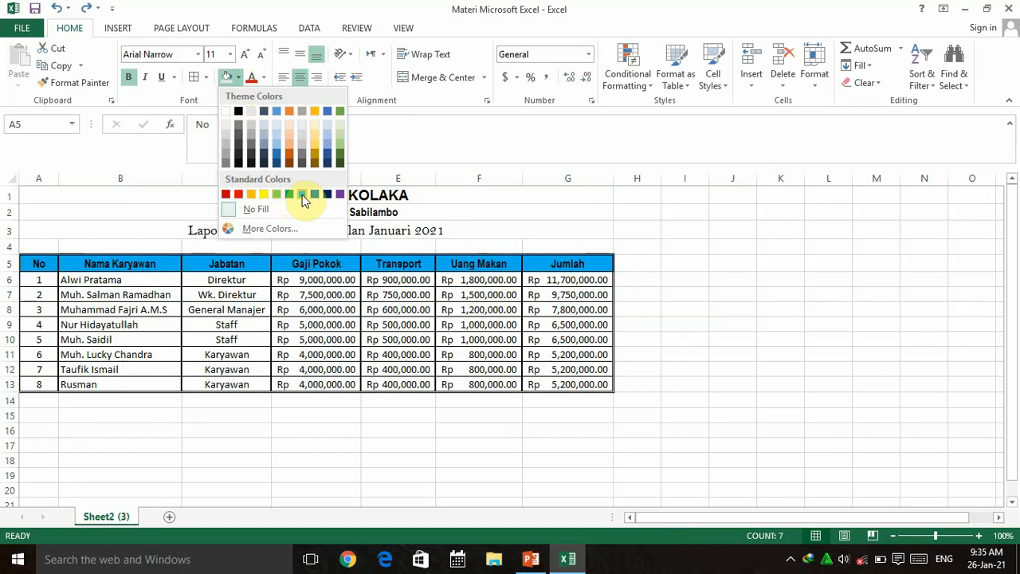
click(276, 135)
click(443, 443)
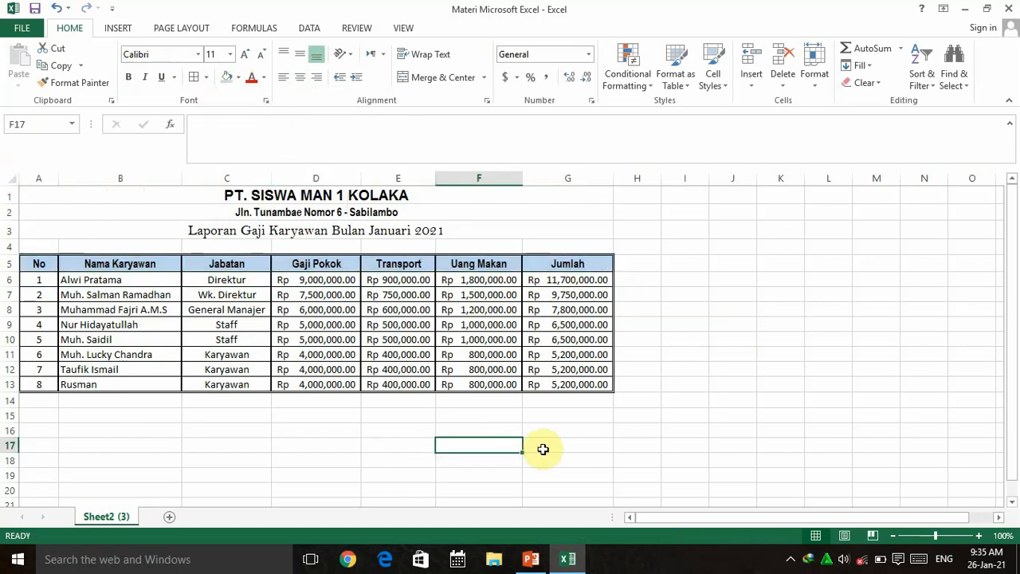
Step: Switch to PowerPoint and present the keyboard picture on slide 7 as a slide show with the laser pointer
click(530, 561)
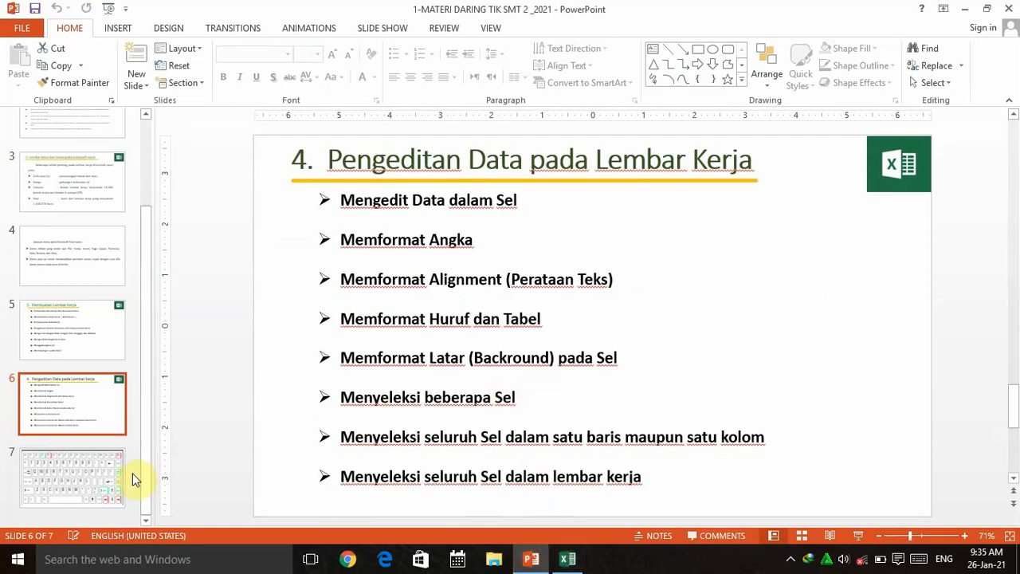
click(103, 478)
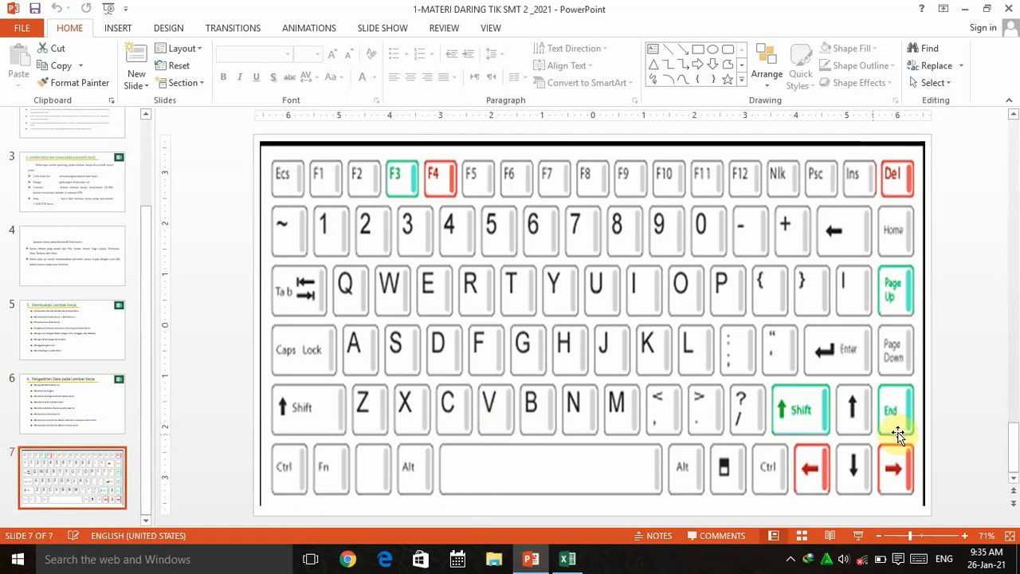
click(858, 535)
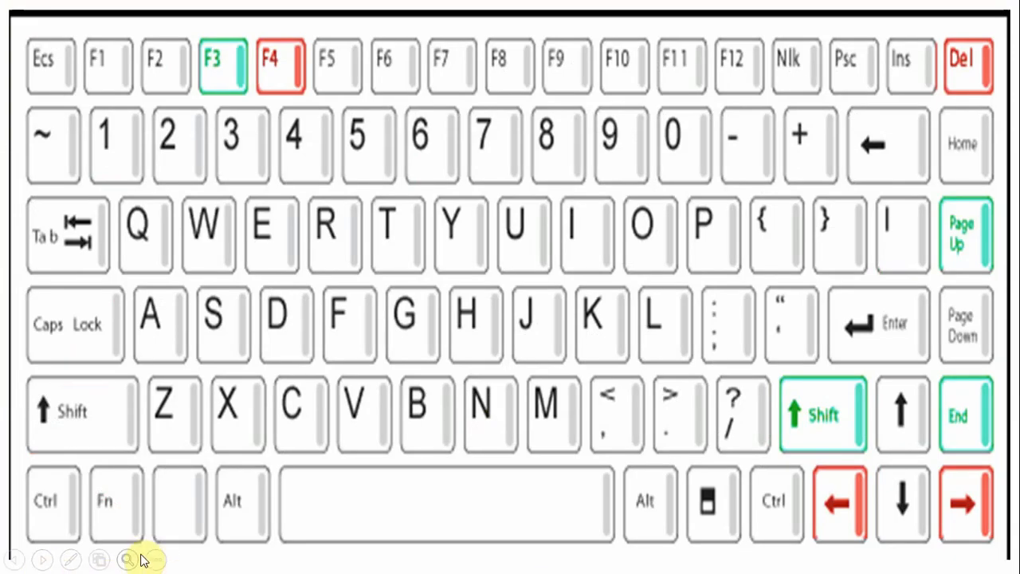
click(155, 560)
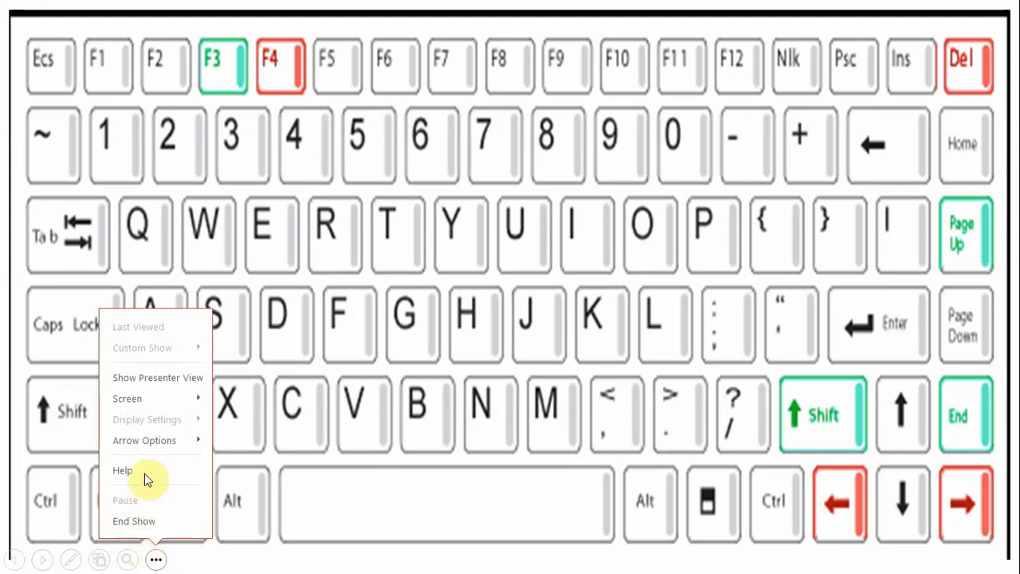
click(70, 559)
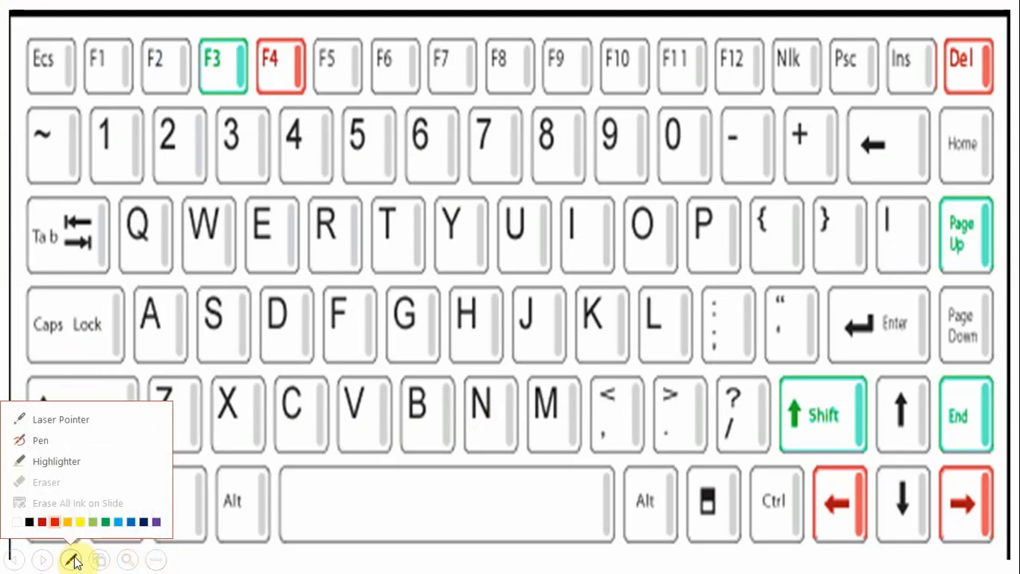
click(56, 422)
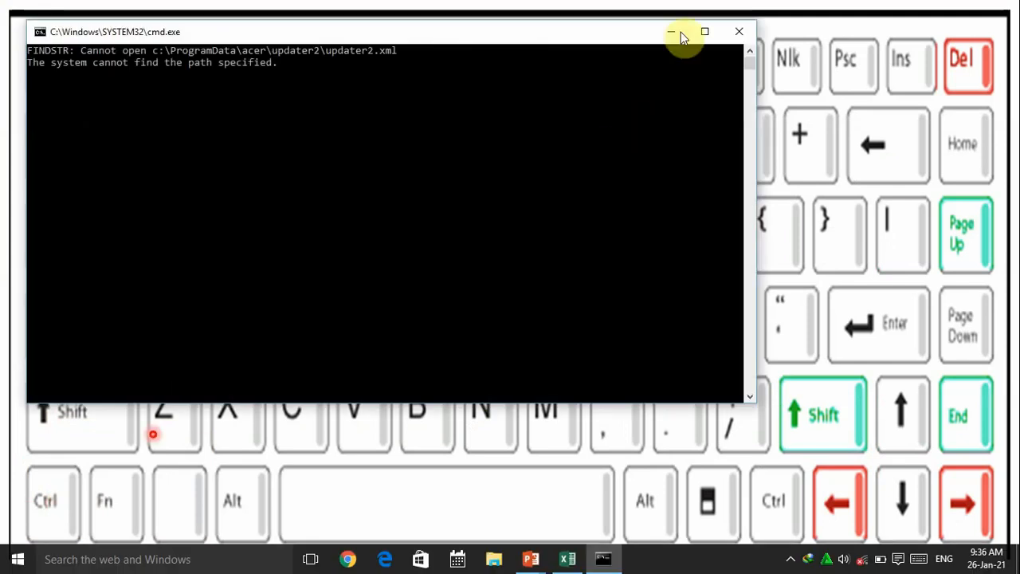
Step: Close the cmd.exe window covering the slide, point out the Ctrl key, and end the slide show
click(744, 33)
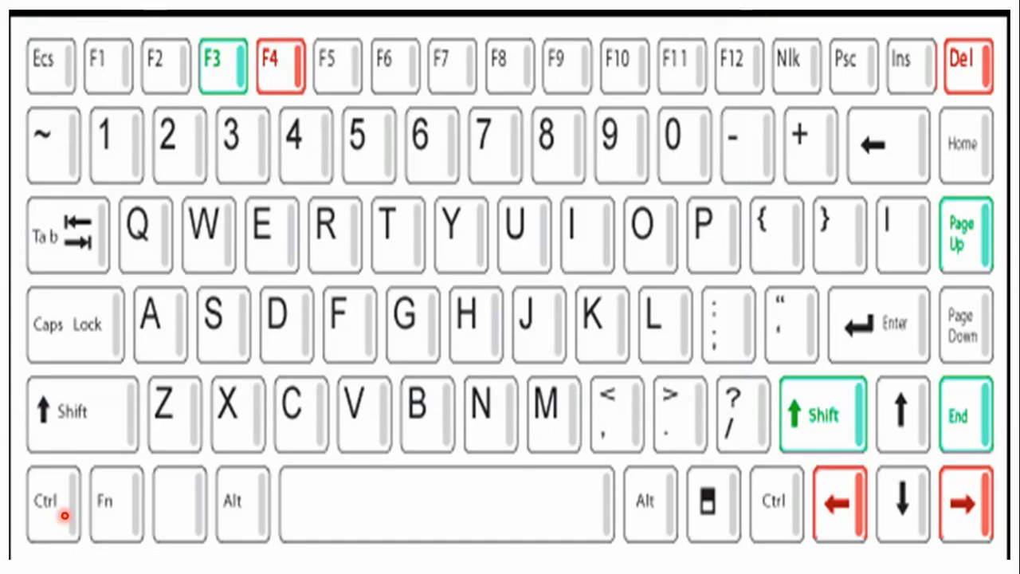
click(155, 560)
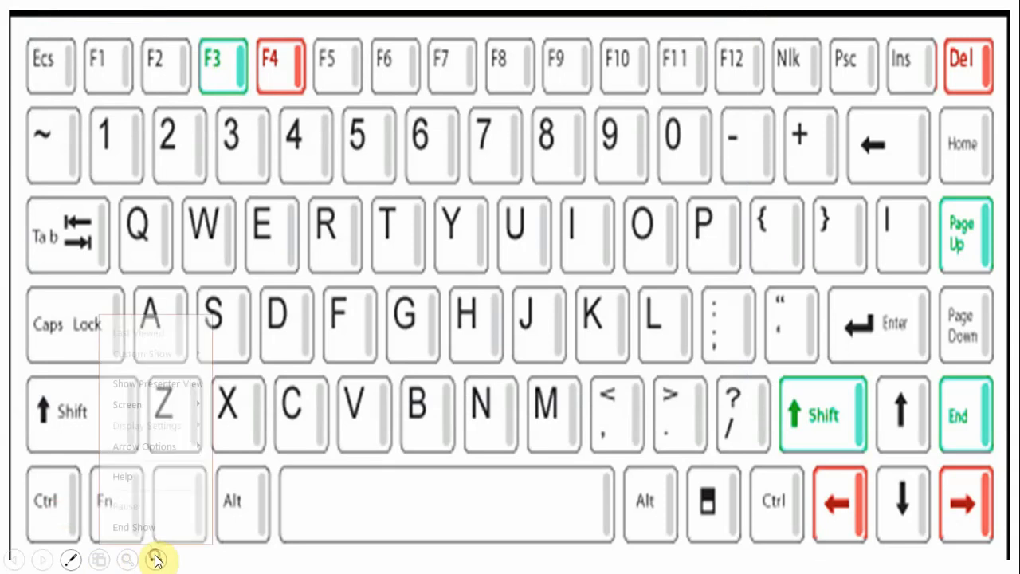
click(134, 527)
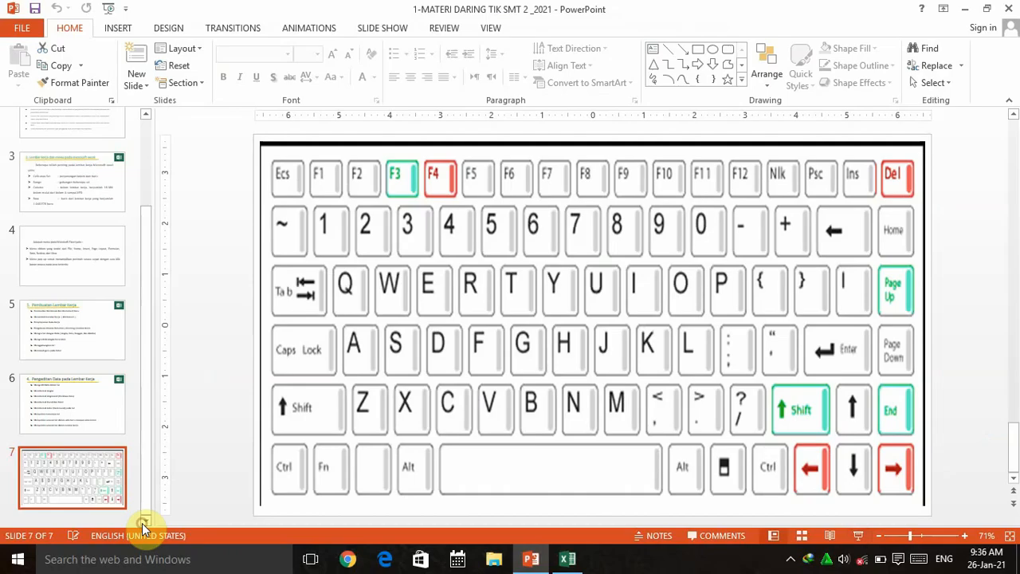
Step: Switch to Excel, select the non-adjacent cells B11, C10, C12, D9, E9 and E8 together, and fill them with orange
click(571, 558)
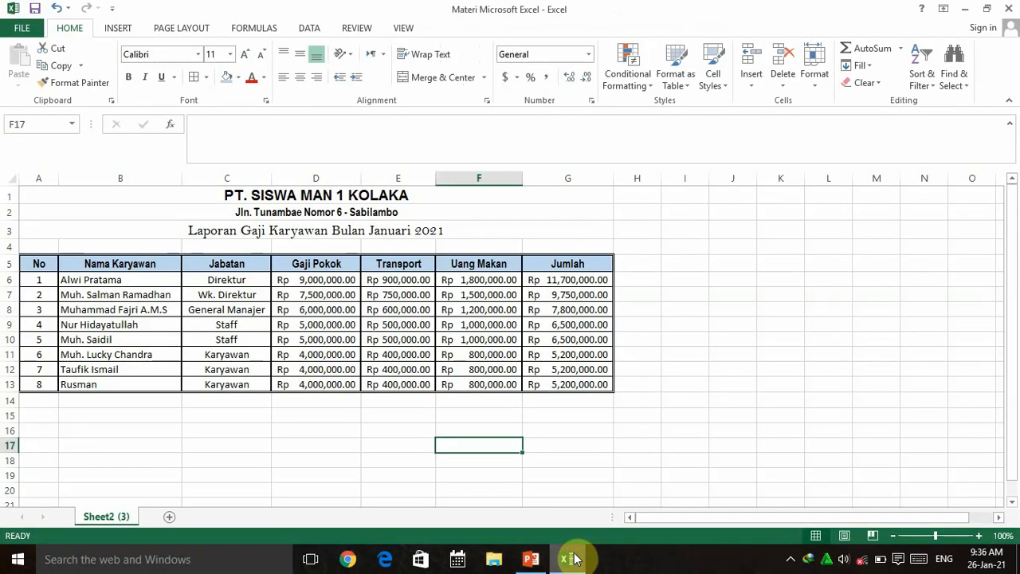
click(106, 354)
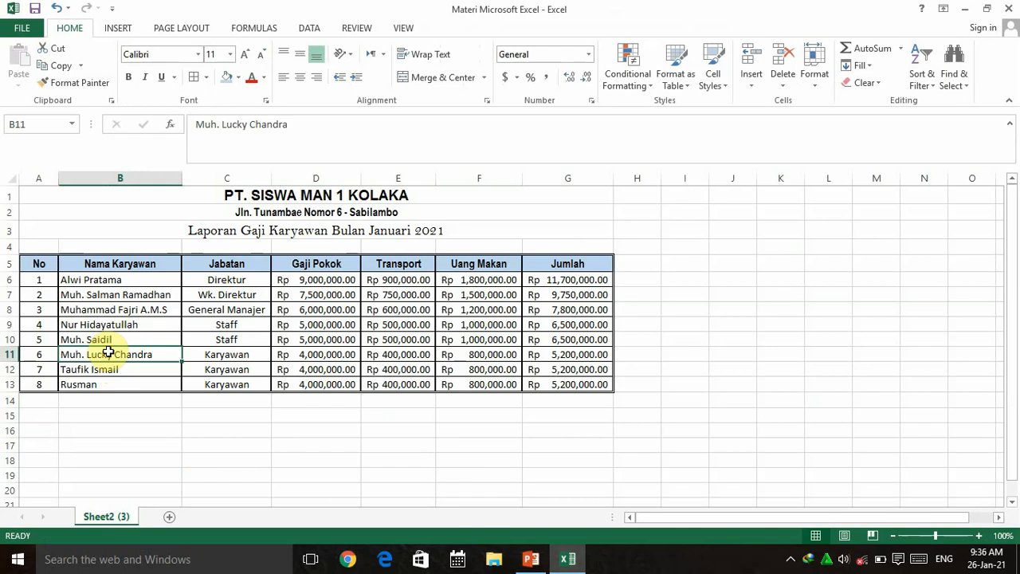
ctrl+click(206, 335)
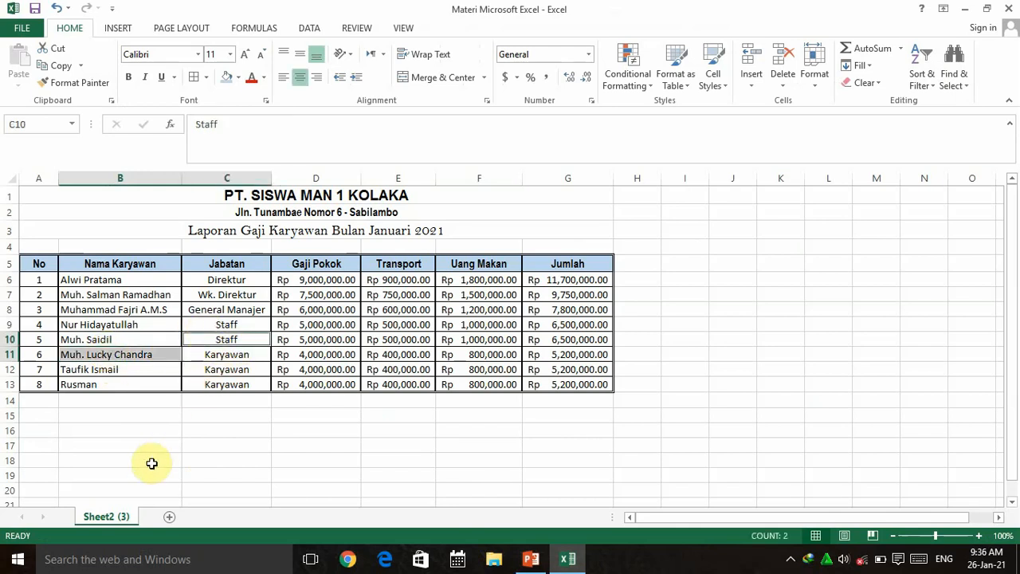
ctrl+click(226, 369)
ctrl+click(315, 325)
ctrl+click(399, 324)
ctrl+click(399, 309)
click(239, 77)
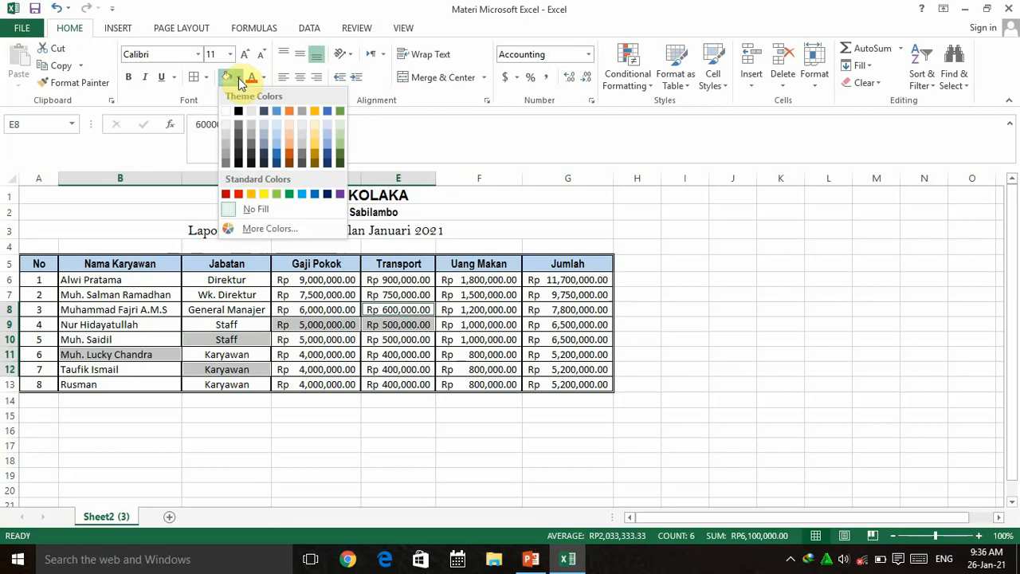
click(288, 109)
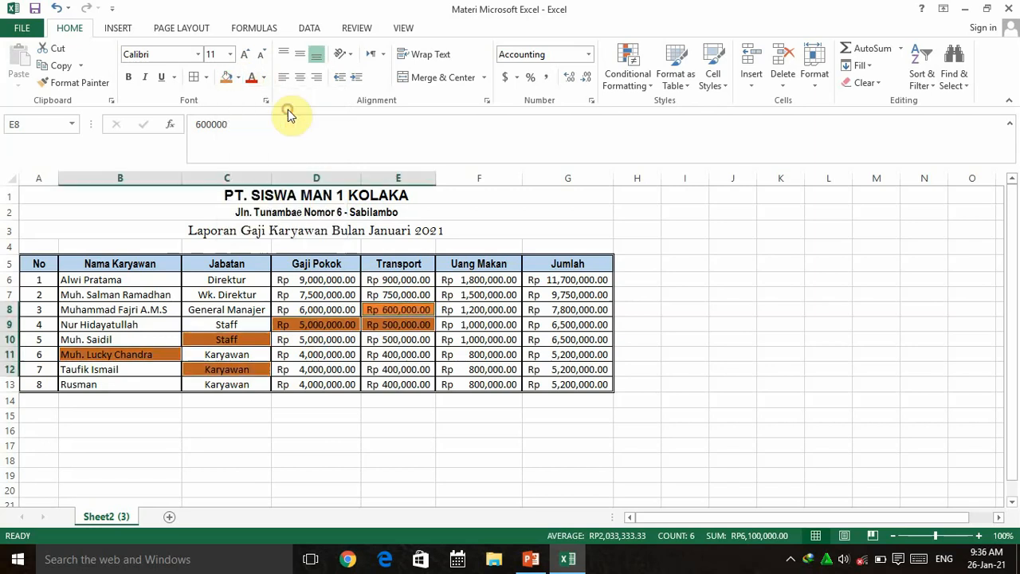
Step: Select scattered empty cells together: E17, F16, H16, I12, I8, I4, J6, J9, I15, J12, K9, K11 and K13
click(406, 445)
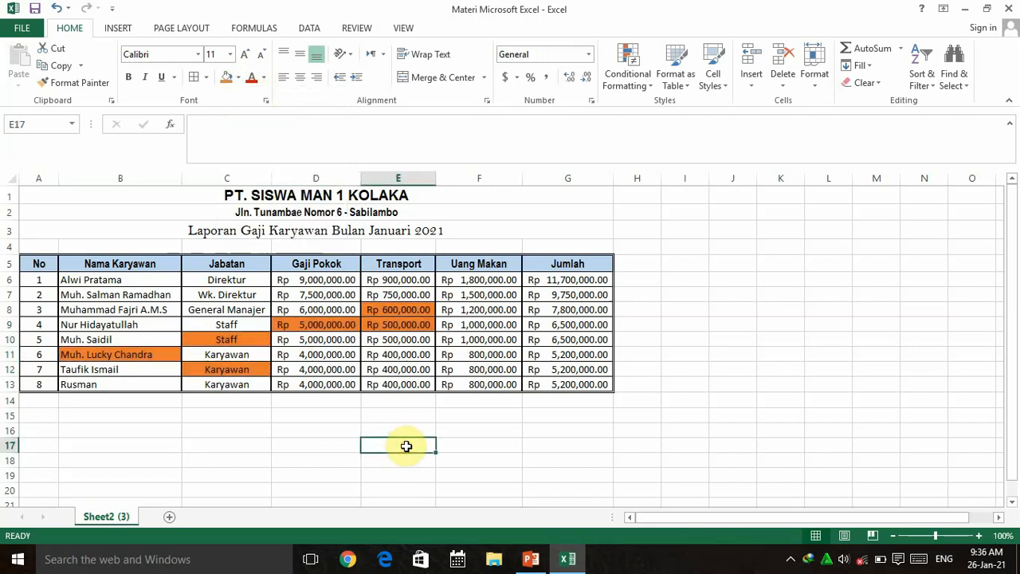
ctrl+click(488, 431)
ctrl+click(618, 431)
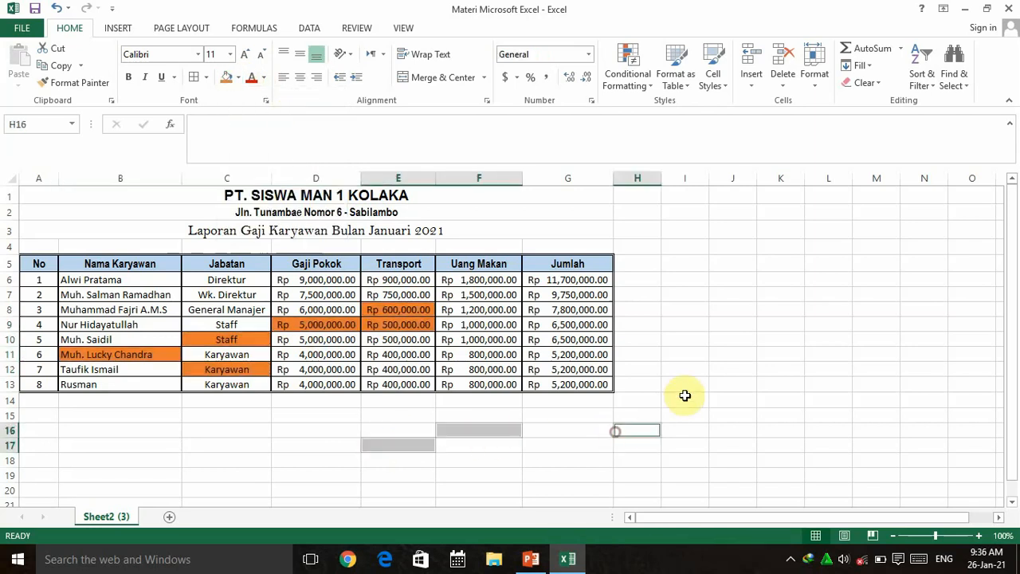
ctrl+click(684, 373)
ctrl+click(686, 310)
ctrl+click(695, 249)
ctrl+click(744, 277)
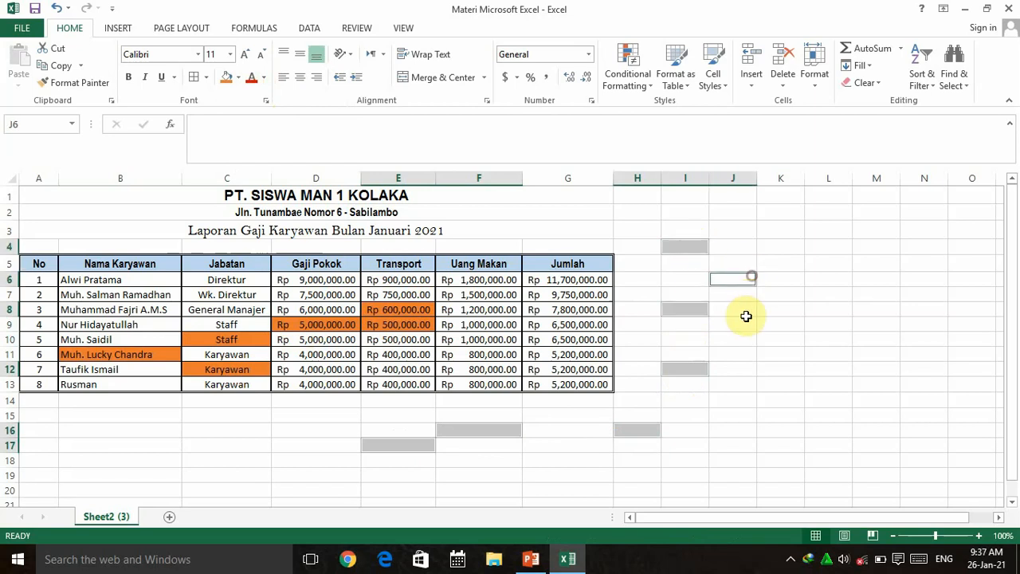
ctrl+click(746, 320)
ctrl+click(698, 413)
ctrl+click(740, 369)
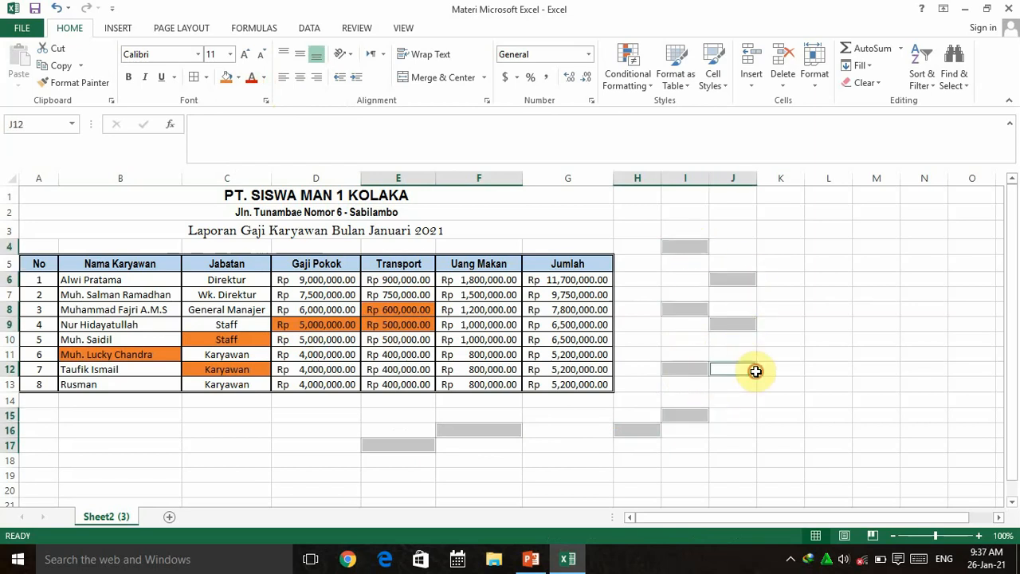
ctrl+click(789, 324)
ctrl+click(790, 356)
ctrl+click(779, 383)
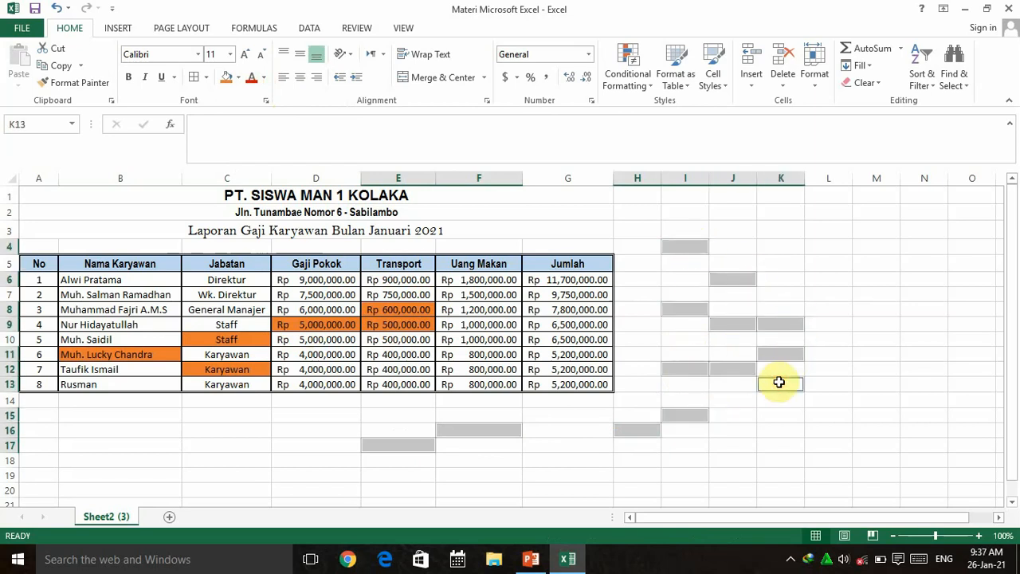
Step: Switch to PowerPoint, review the cell selection topics on slide 6, and return to the Excel salary report
click(530, 559)
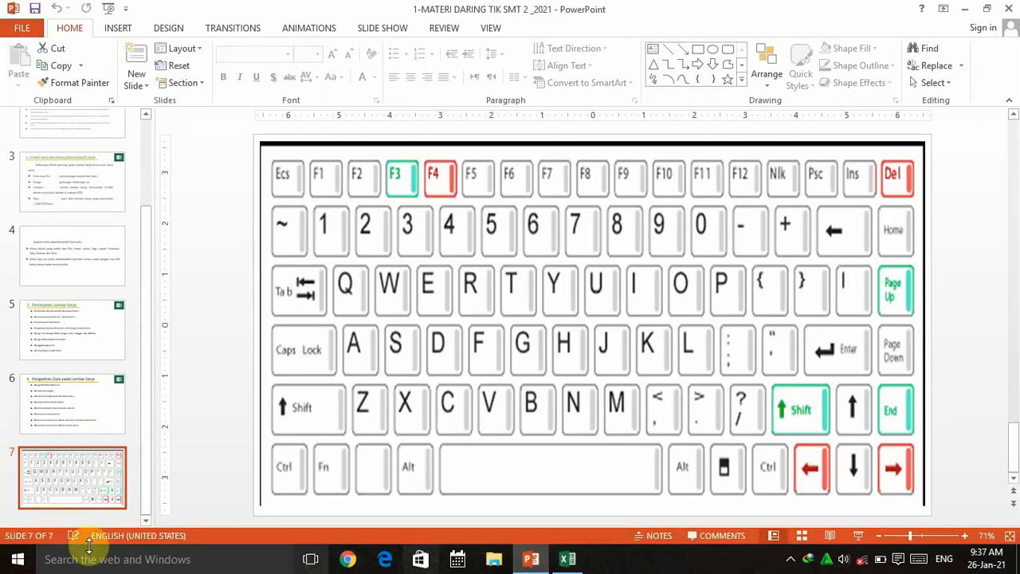
click(97, 395)
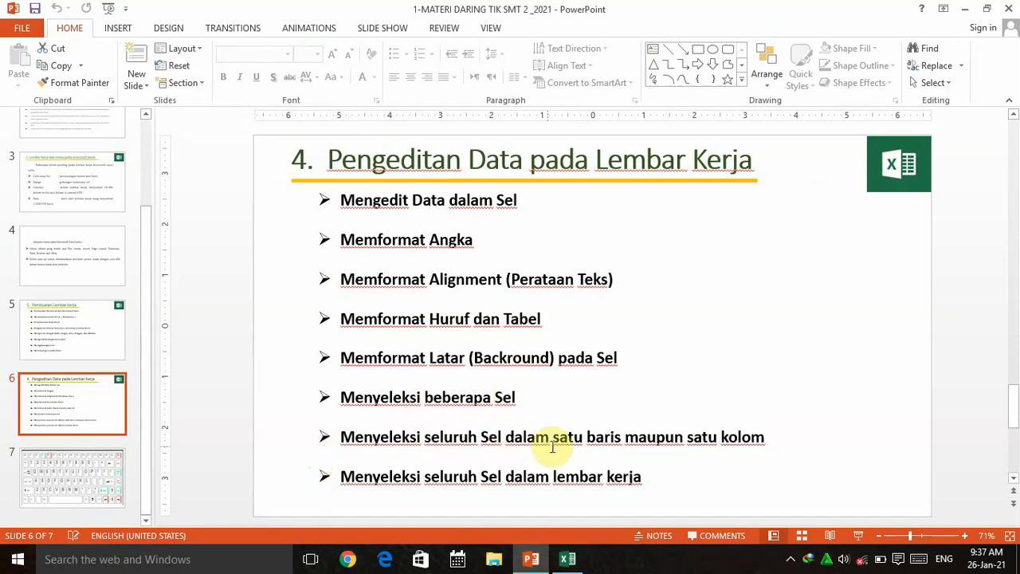
click(574, 562)
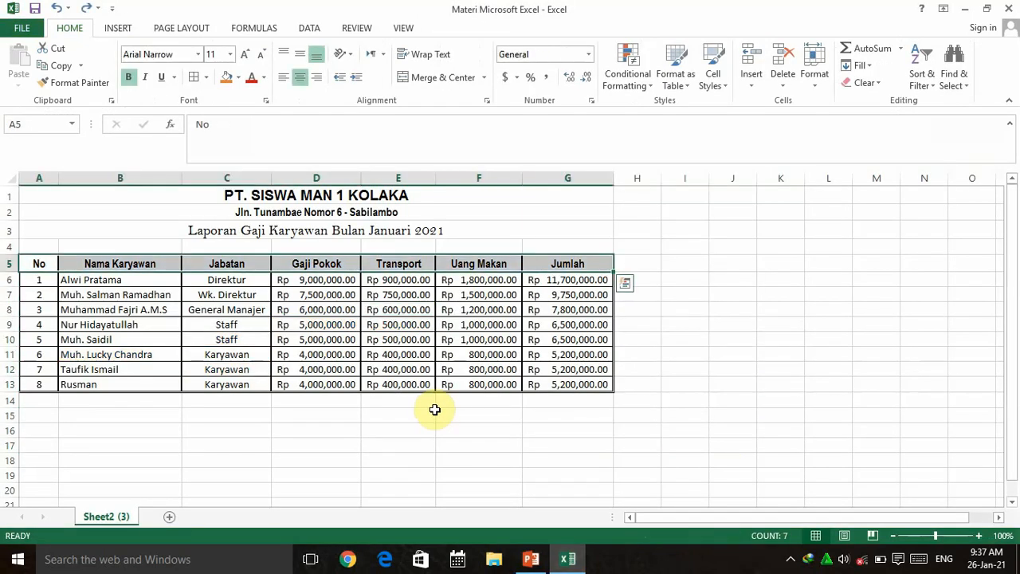
Step: Clear the header selection, and select entire rows one at a time: rows 6, 8, 10, 12, 6 again and 5
click(420, 441)
click(389, 429)
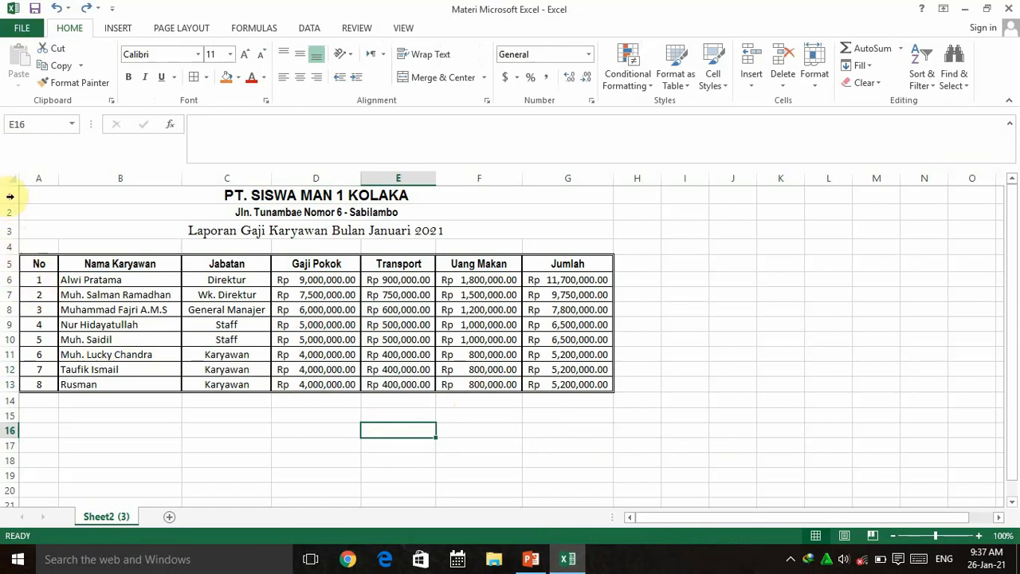
click(10, 279)
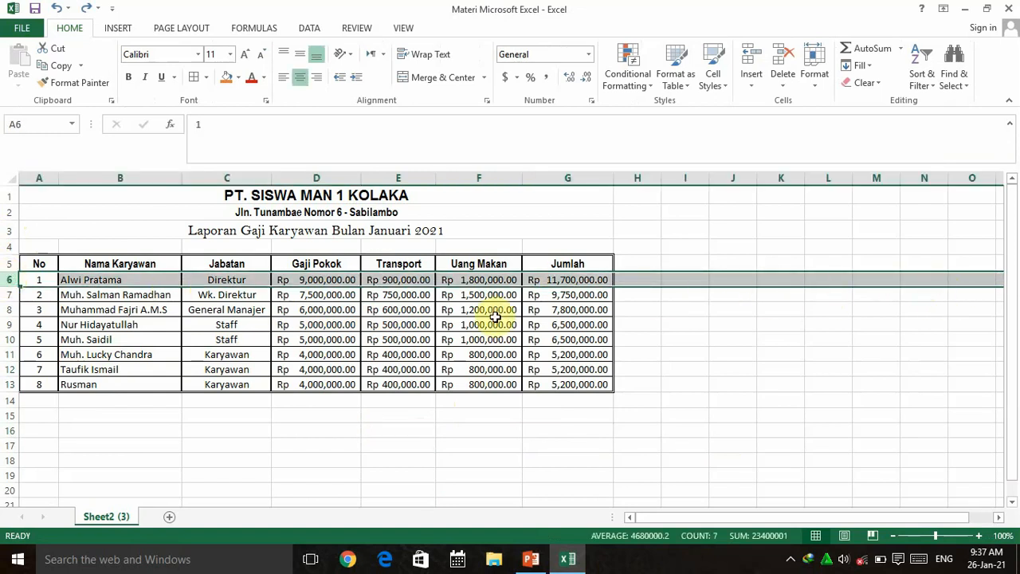
click(4, 309)
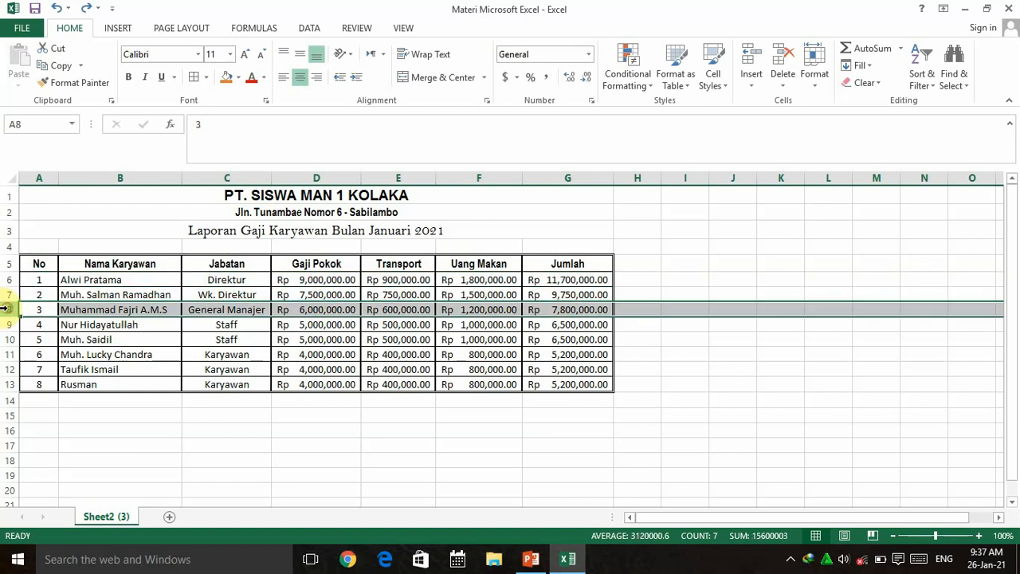
click(5, 339)
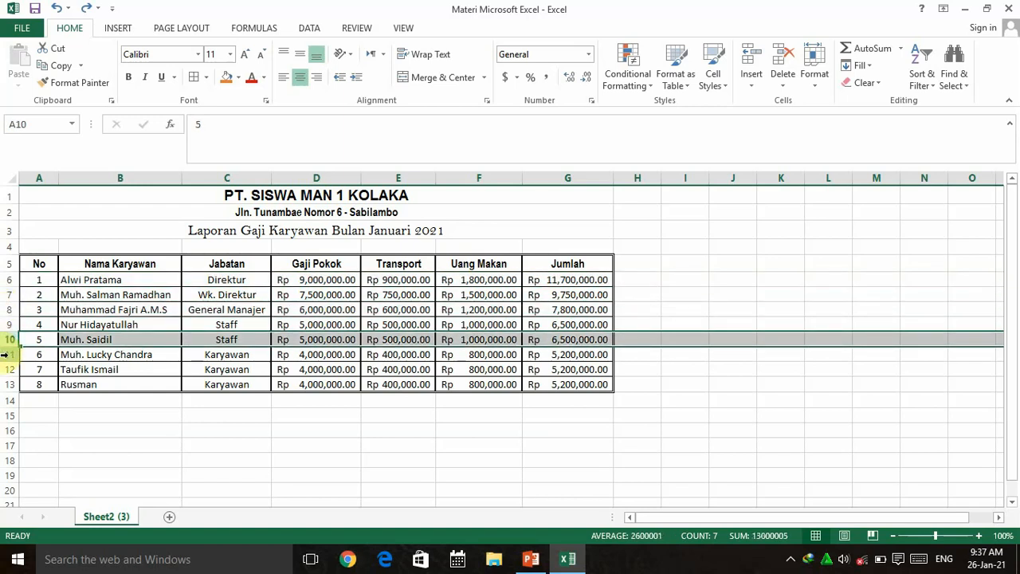
click(6, 369)
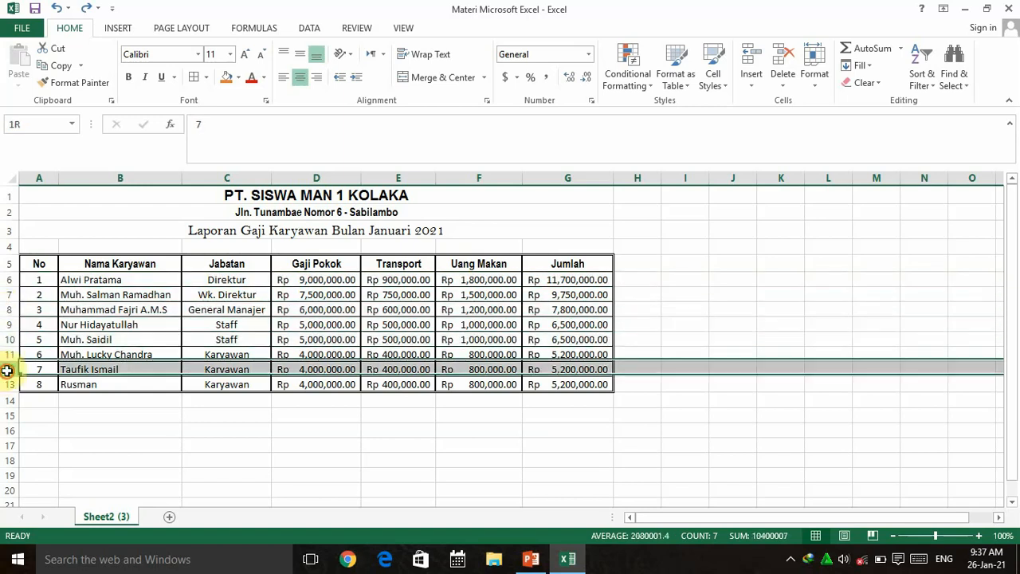
click(7, 280)
click(6, 265)
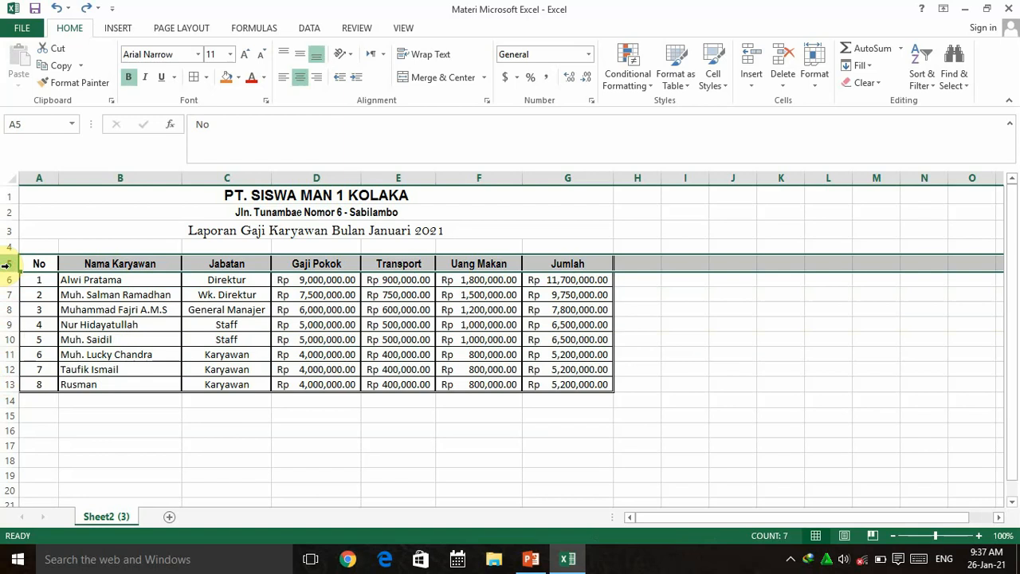
Step: Select each entire column from A through G one at a time, and finish on the empty cell C15
click(42, 176)
click(102, 175)
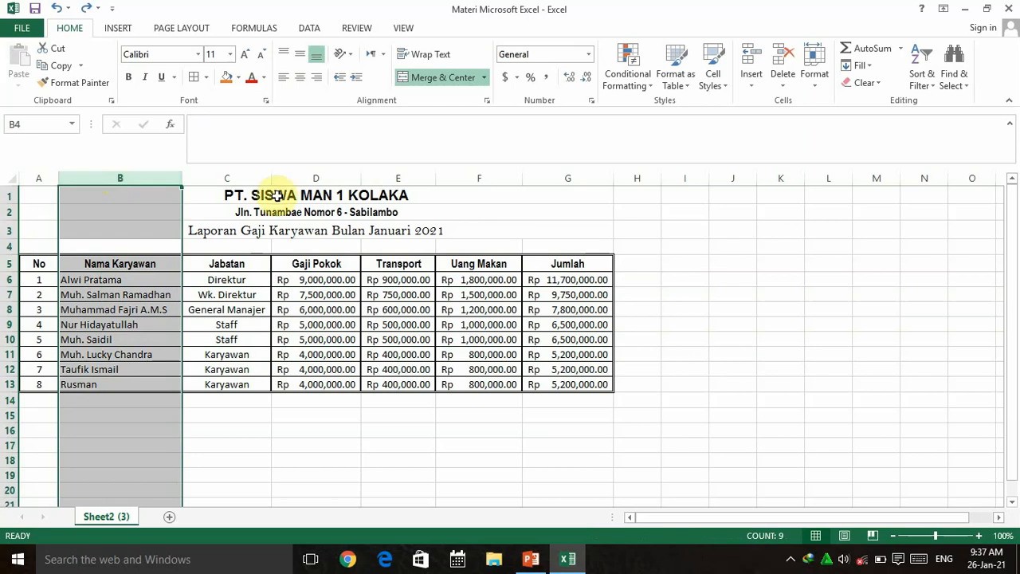
click(228, 176)
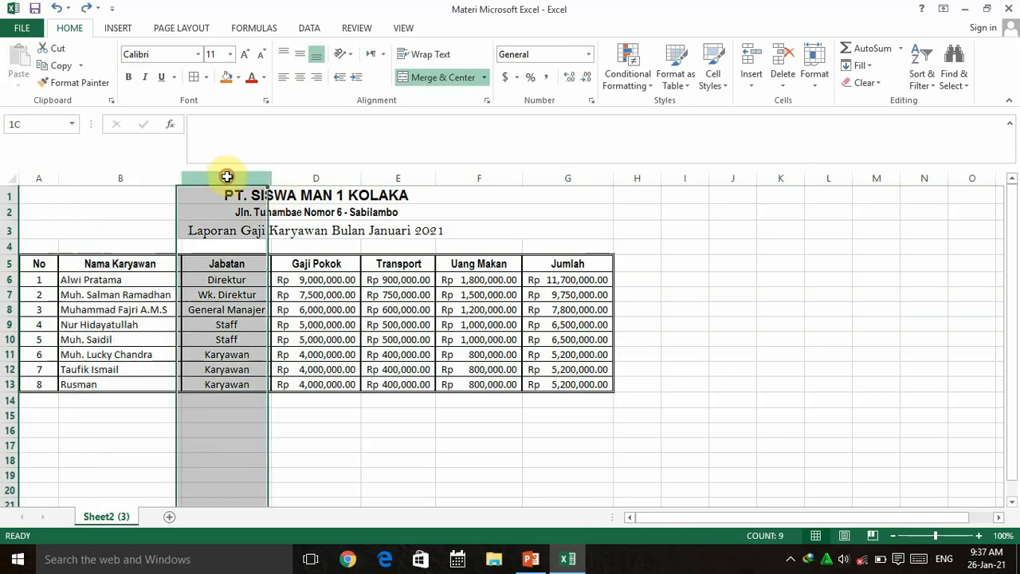
click(322, 175)
click(390, 178)
click(463, 177)
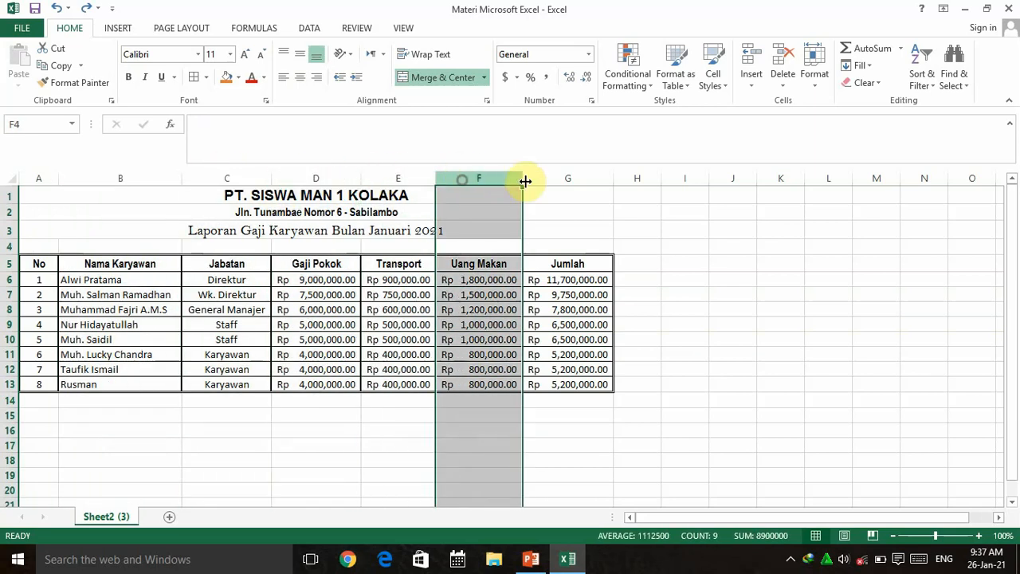
click(559, 178)
click(256, 416)
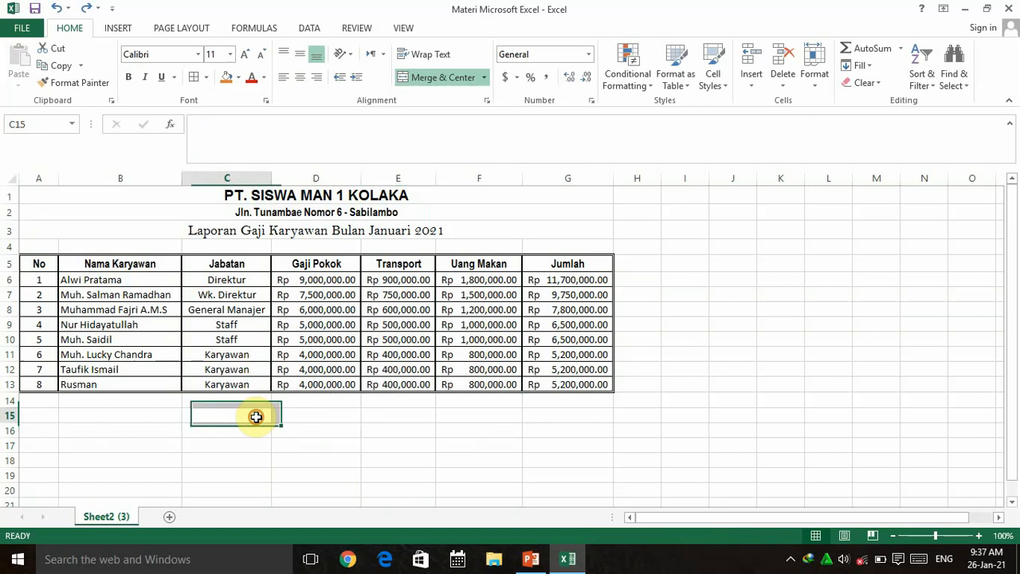
Step: Switch to PowerPoint, present the keyboard picture on slide 7 as a slide show with its pointer options opened, and end the show
click(531, 559)
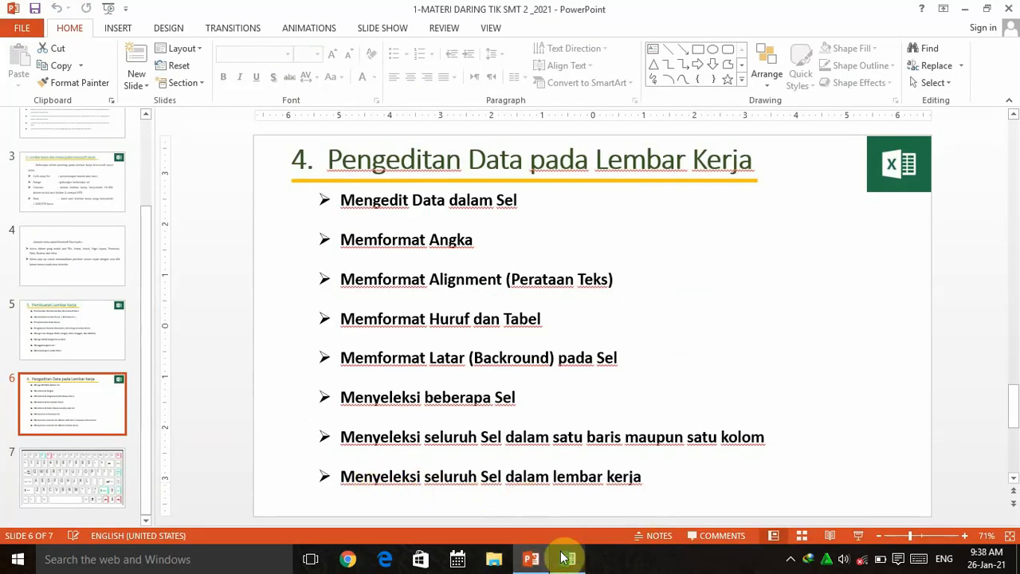
click(93, 473)
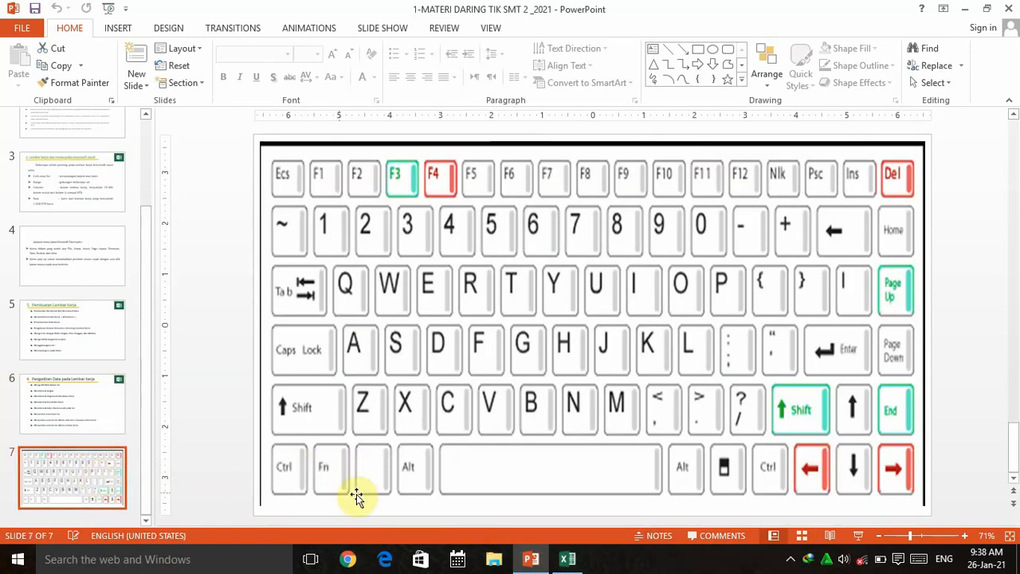
click(856, 536)
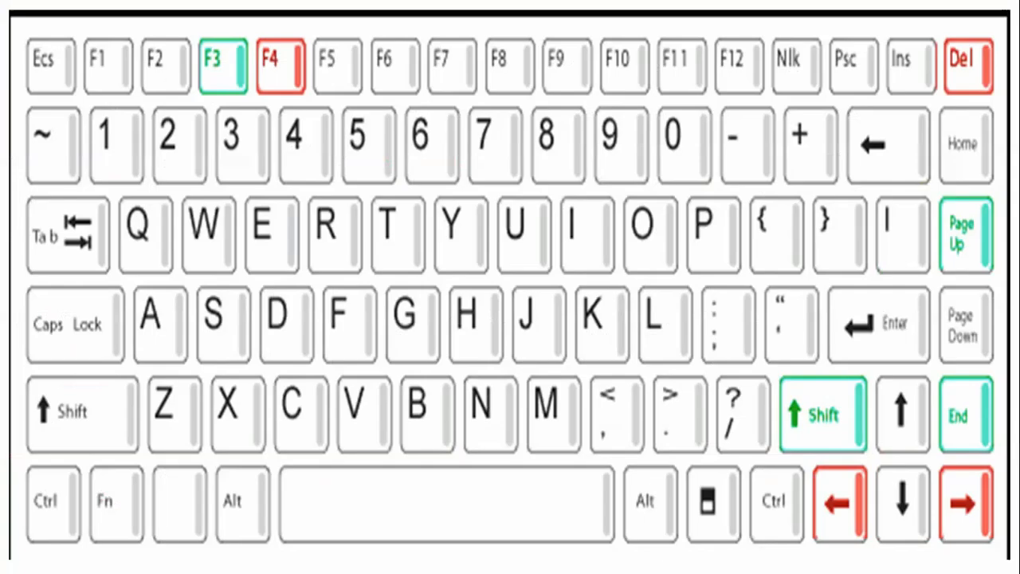
click(70, 559)
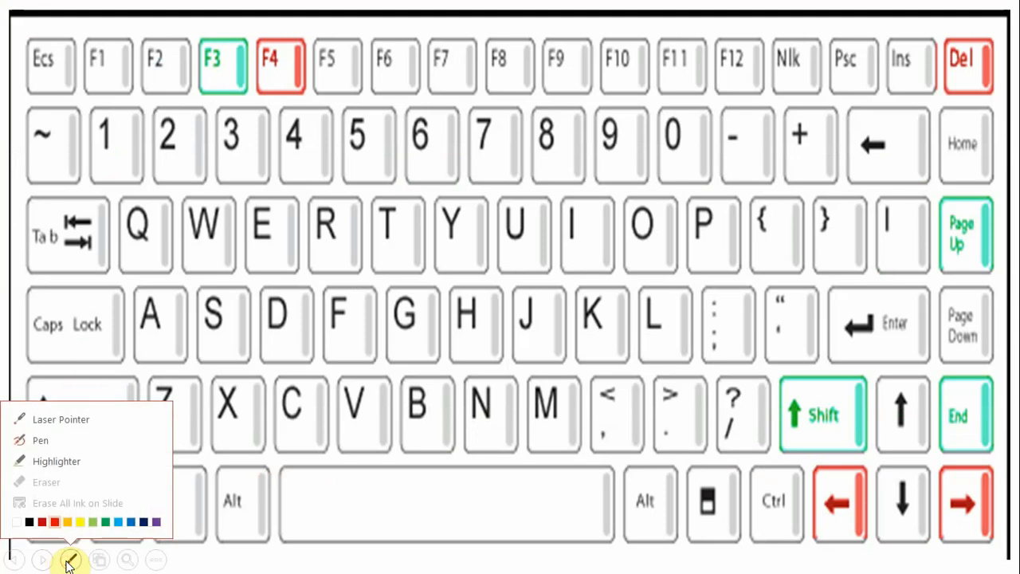
click(41, 427)
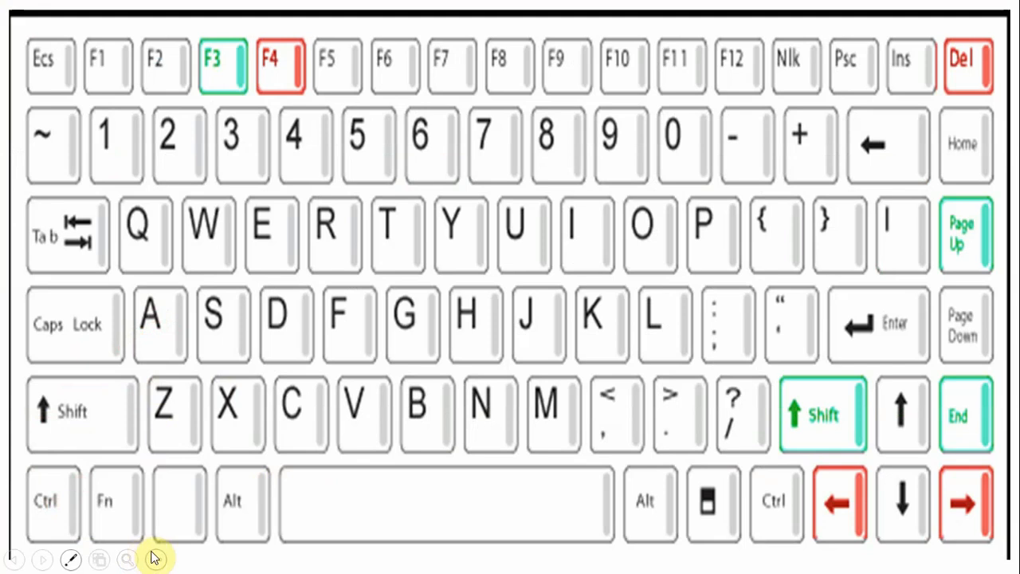
click(154, 558)
click(137, 518)
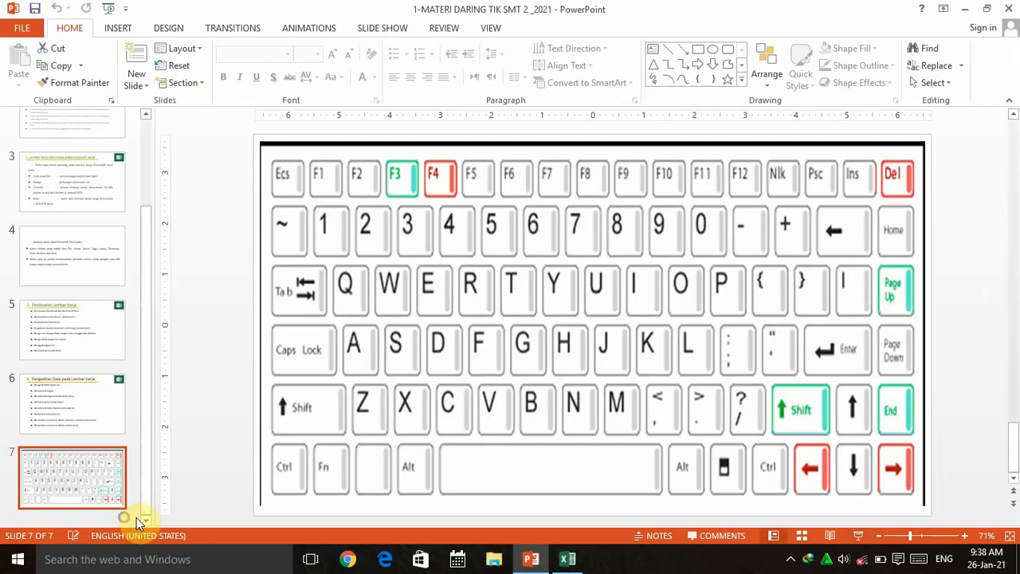
Step: Return to the Excel salary report, select all cells in the worksheet, and clear the selection by choosing cell M13
click(568, 558)
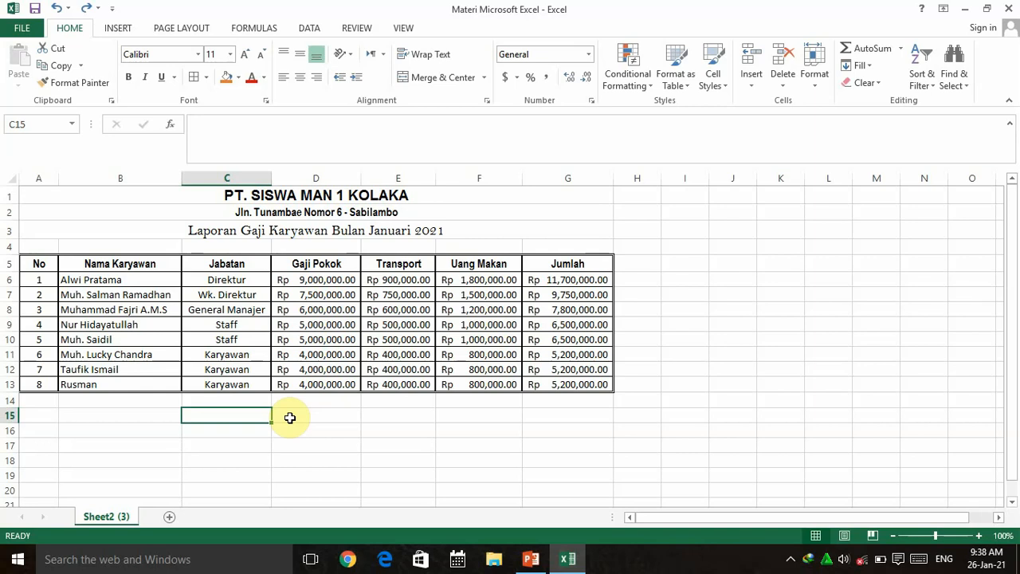
key(ctrl+a)
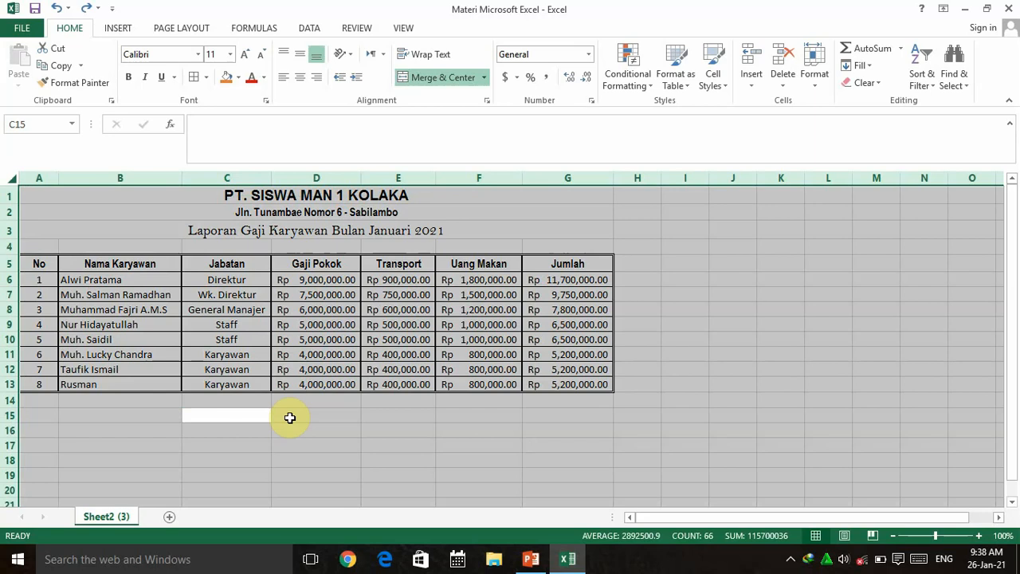
click(892, 382)
click(791, 557)
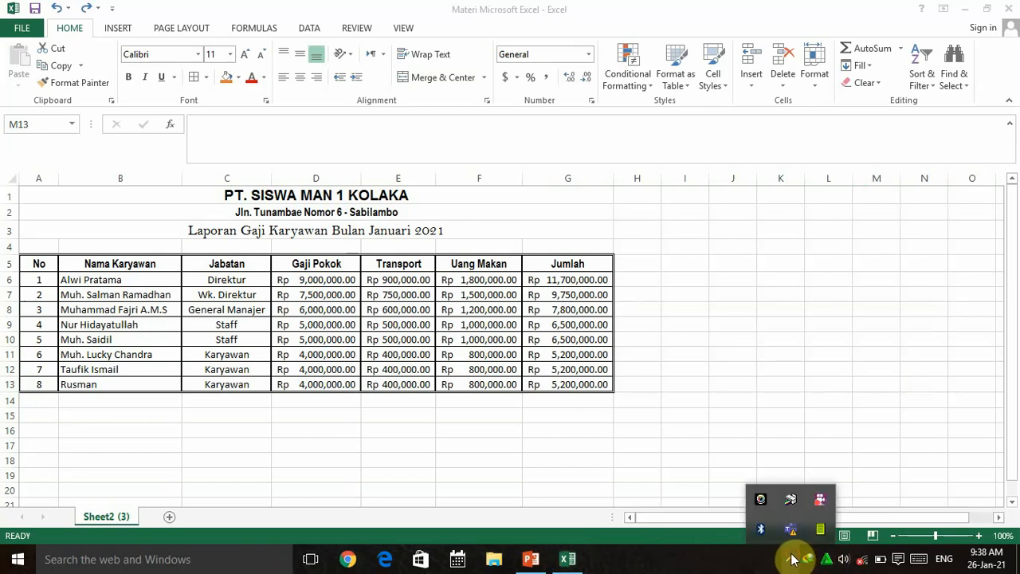
click(819, 499)
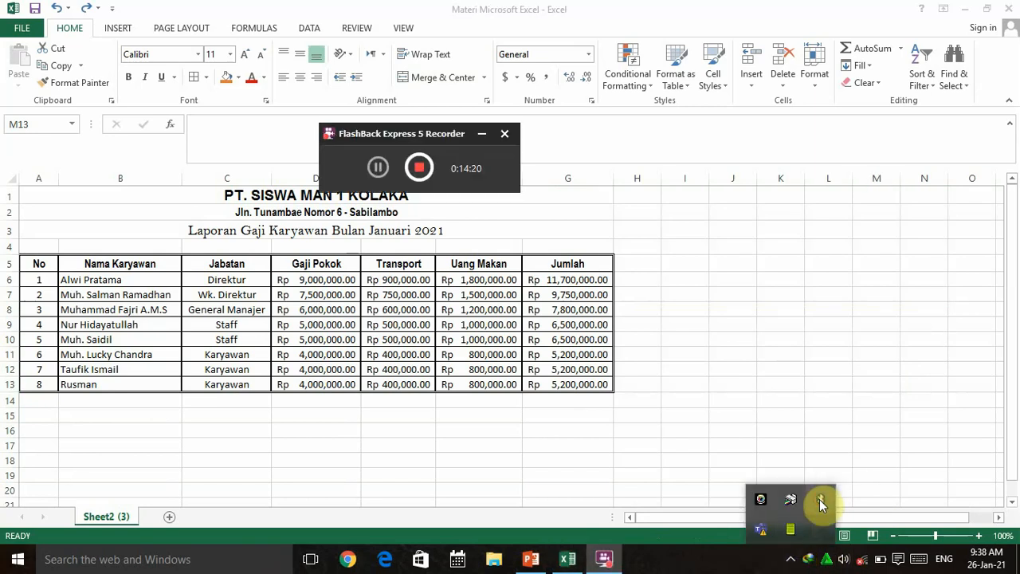